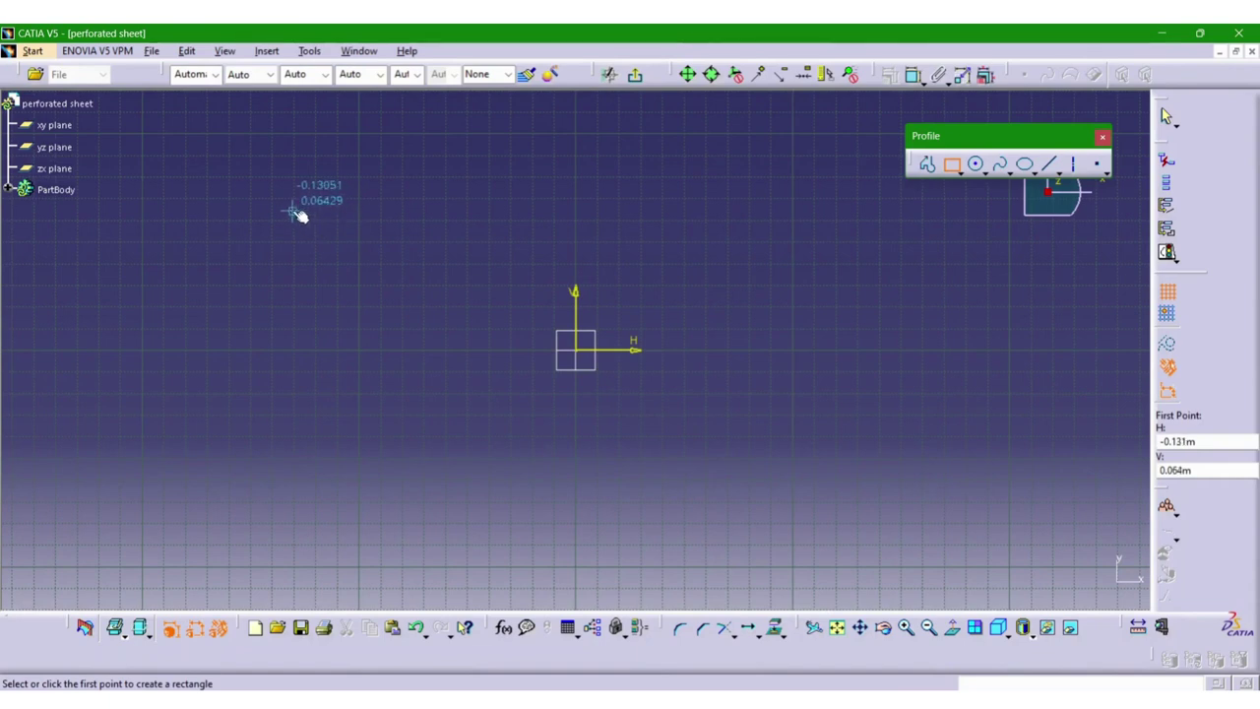
Step: Sketch a rectangle about 0.264 m wide and 0.124 m high around the sketch origin
left_click(292, 210)
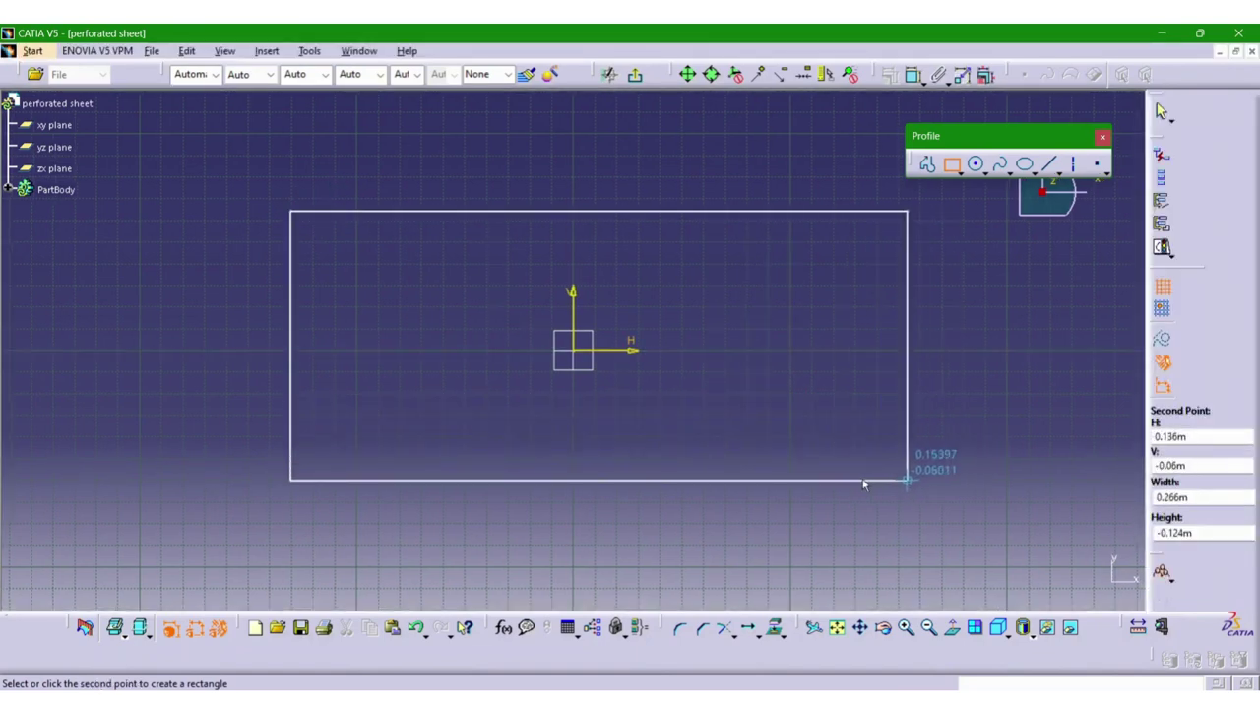
left_click(863, 481)
left_click(1026, 321)
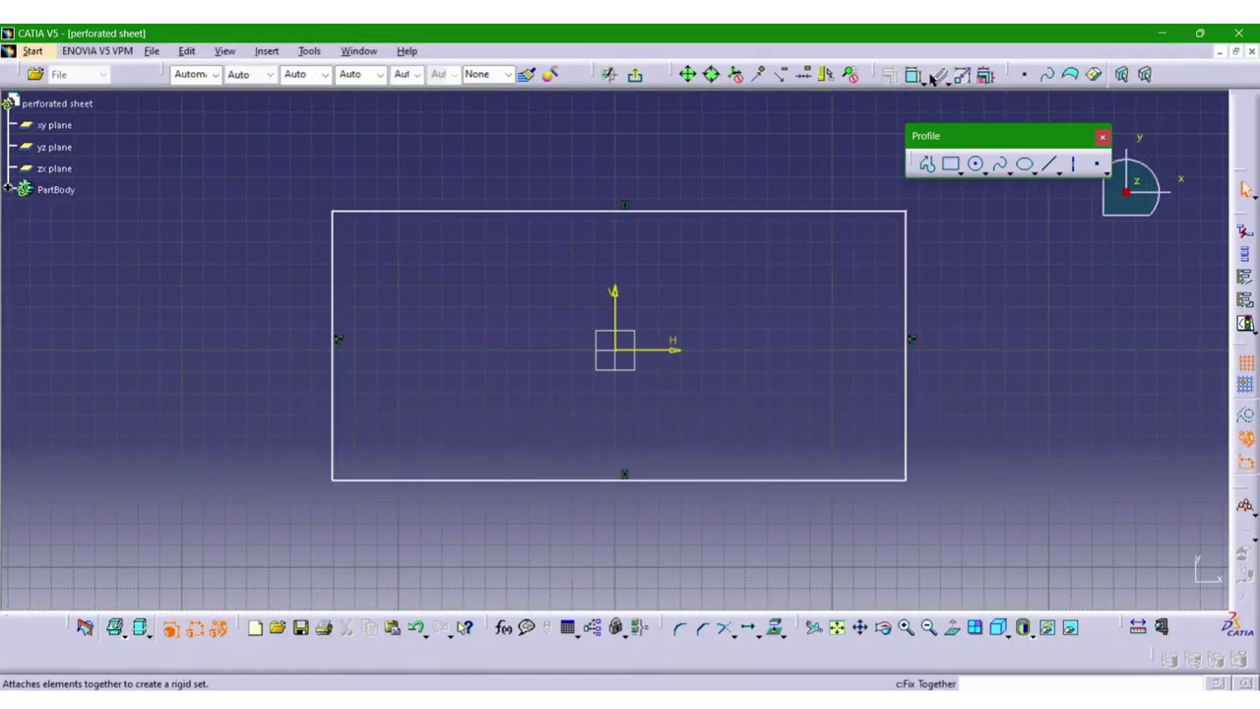
Step: Dimension the rectangle's top edge to the horizontal axis and set the distance to 0.1 m
left_click(731, 212)
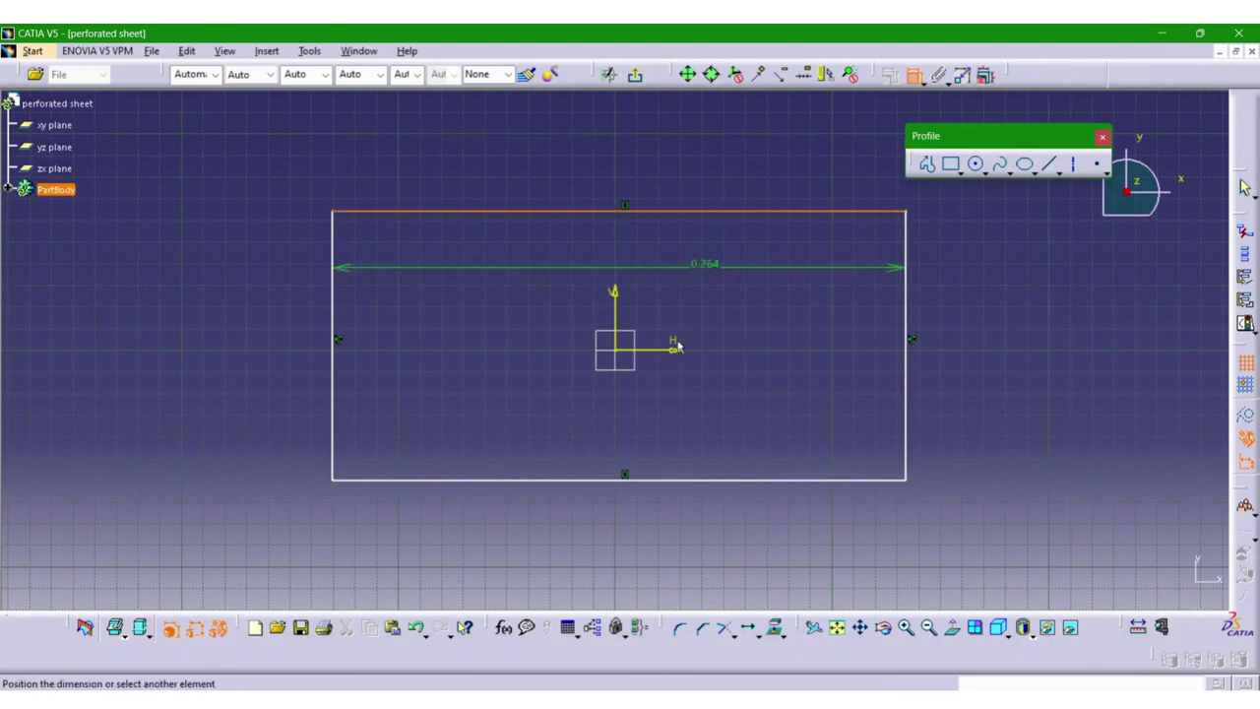
left_click(678, 348)
left_click(1005, 339)
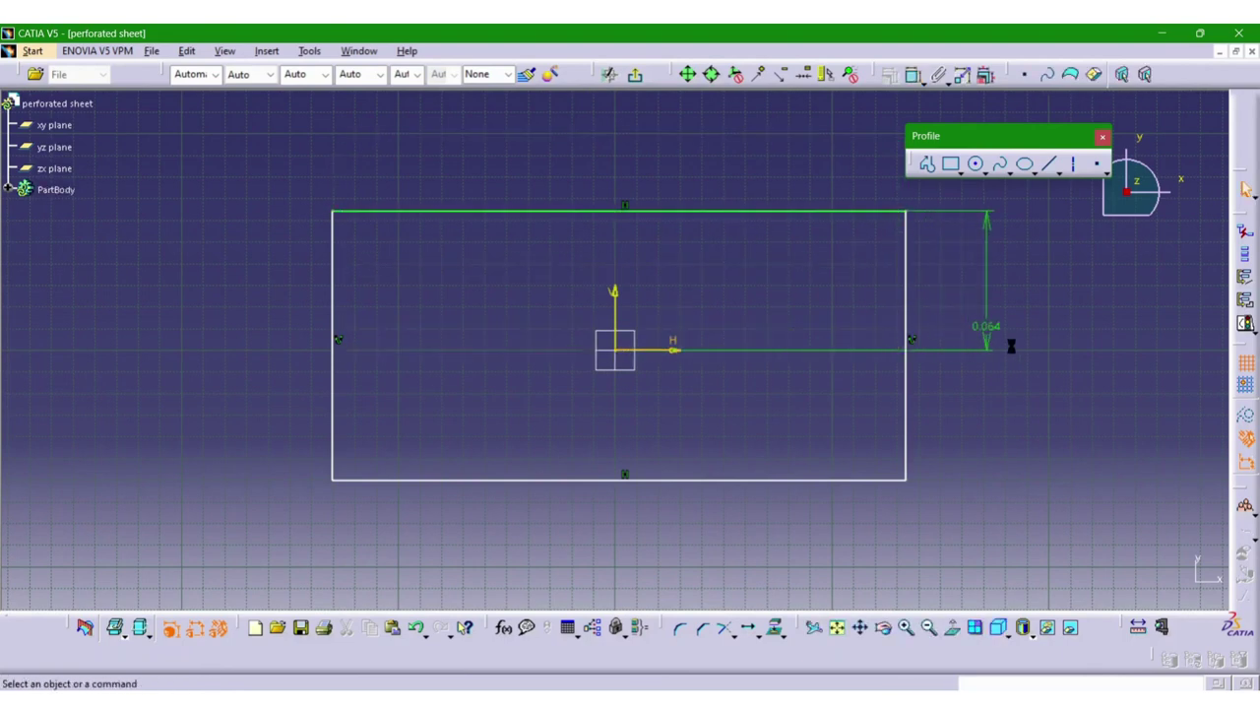
double_click(999, 335)
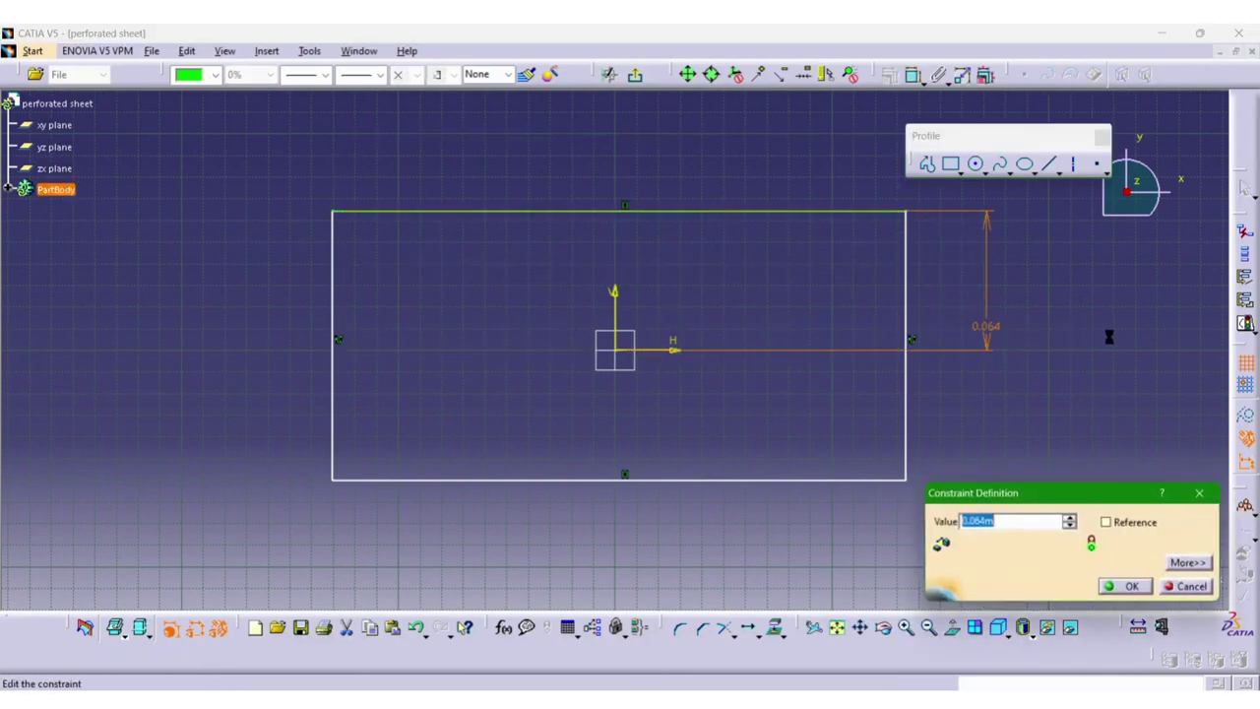
key("Return")
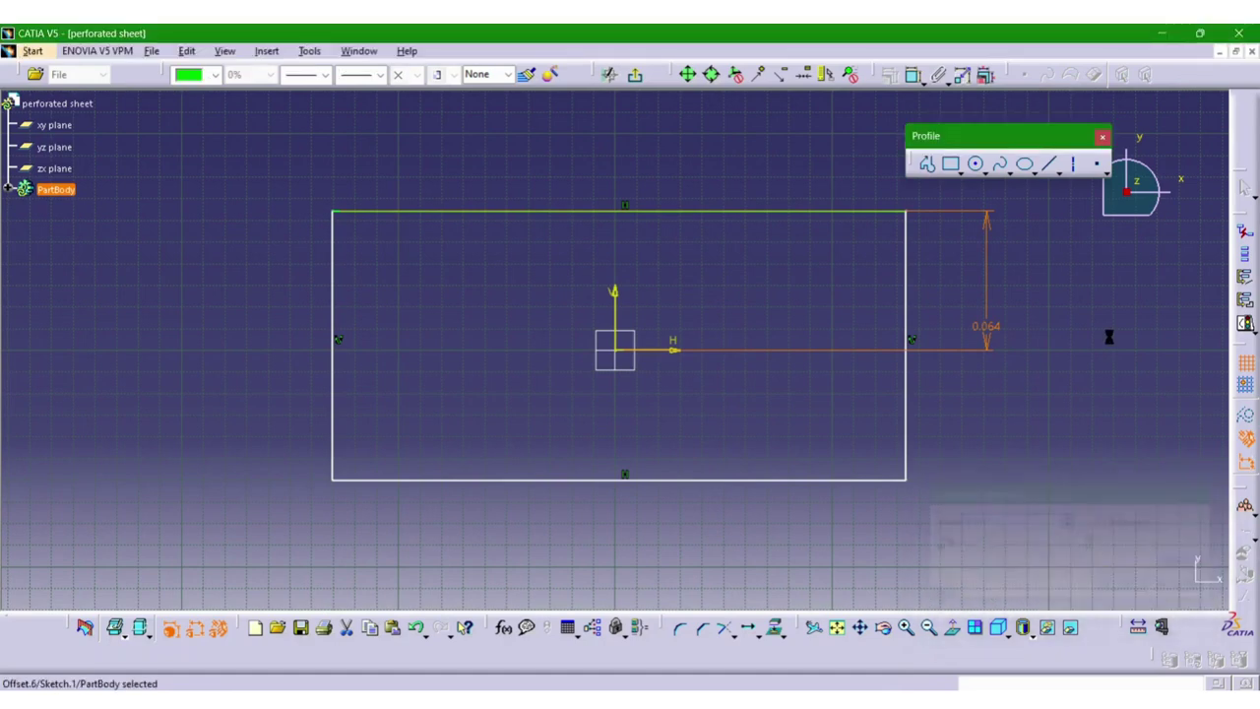
left_click(1097, 342)
Step: Dimension the rectangle's left edge and set its length to 0.2 m
left_click(913, 78)
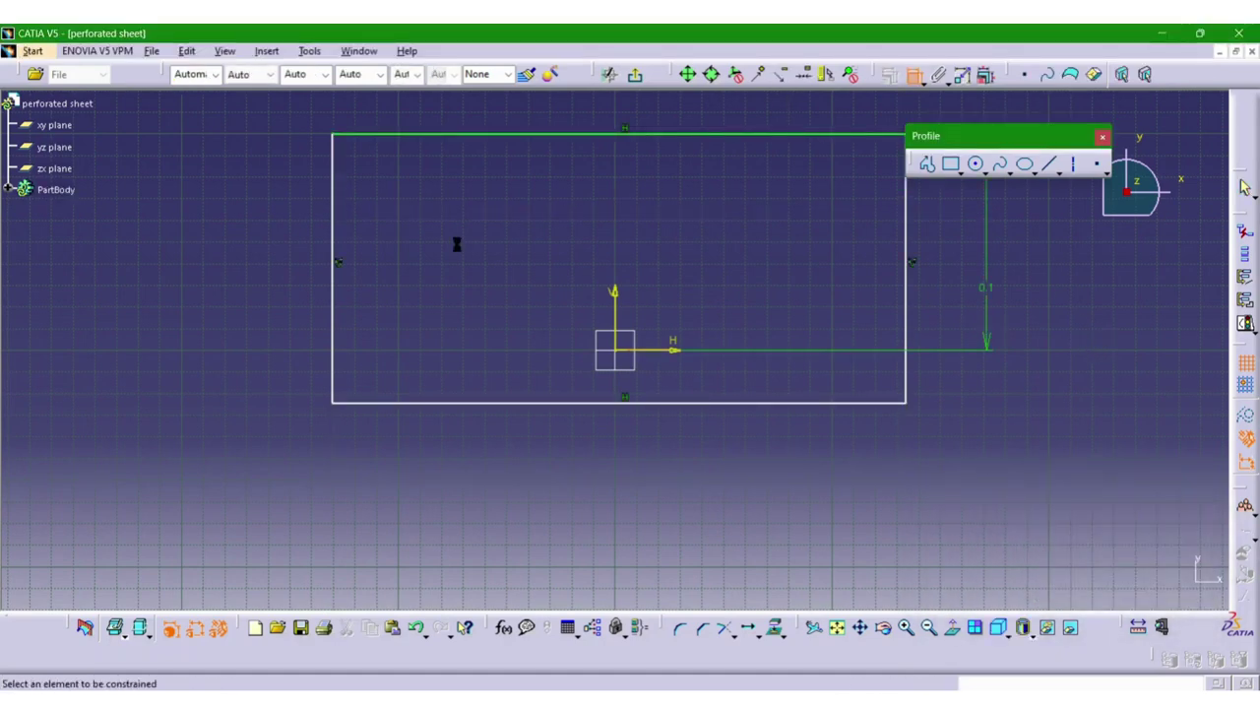
left_click(334, 310)
left_click(208, 309)
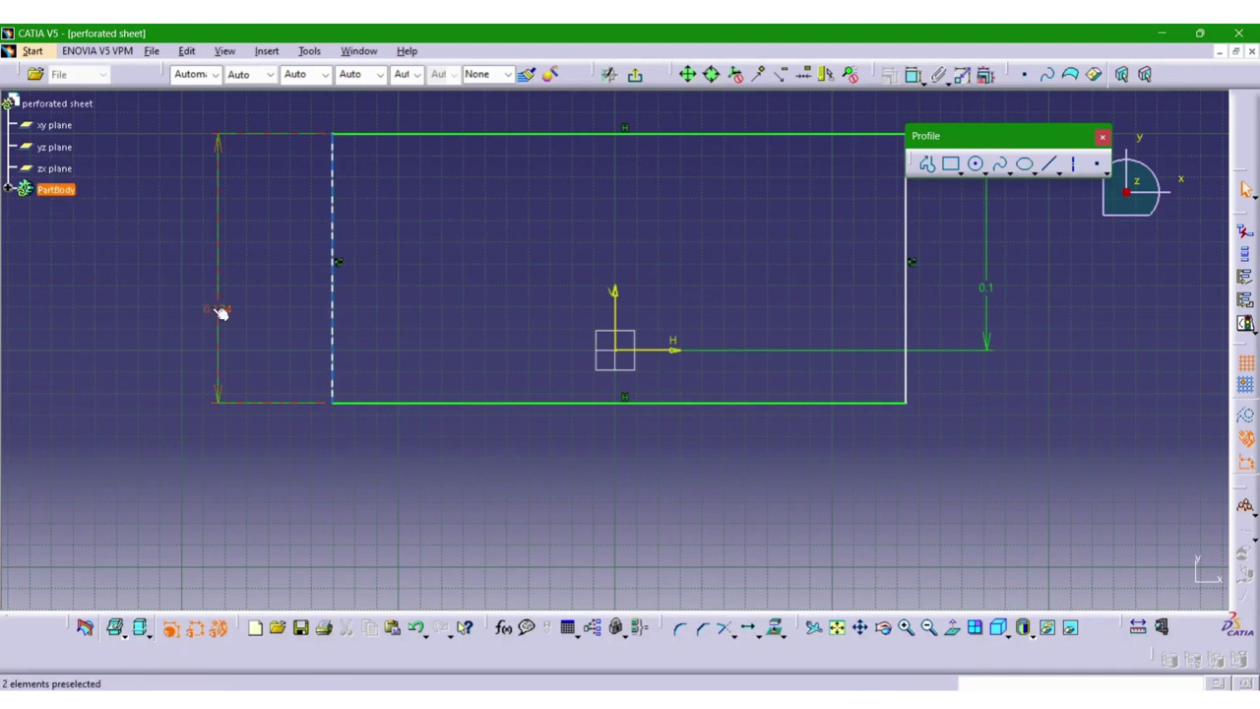
double_click(221, 312)
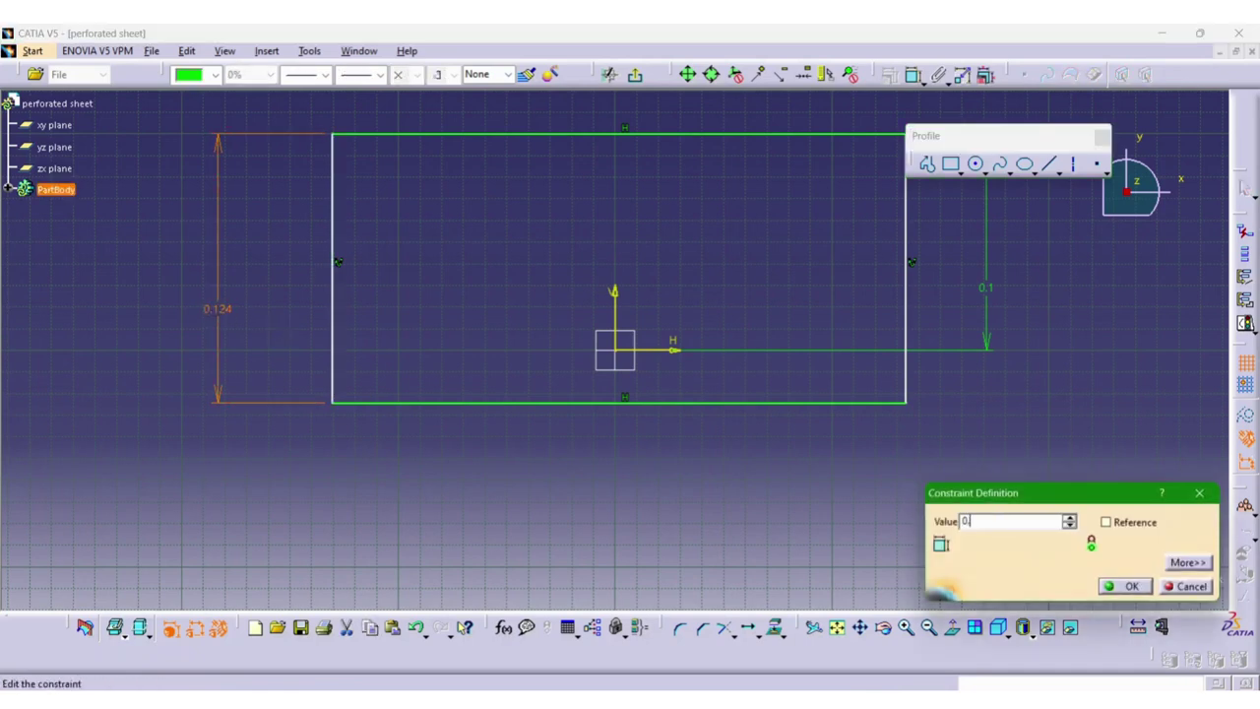
key("Return")
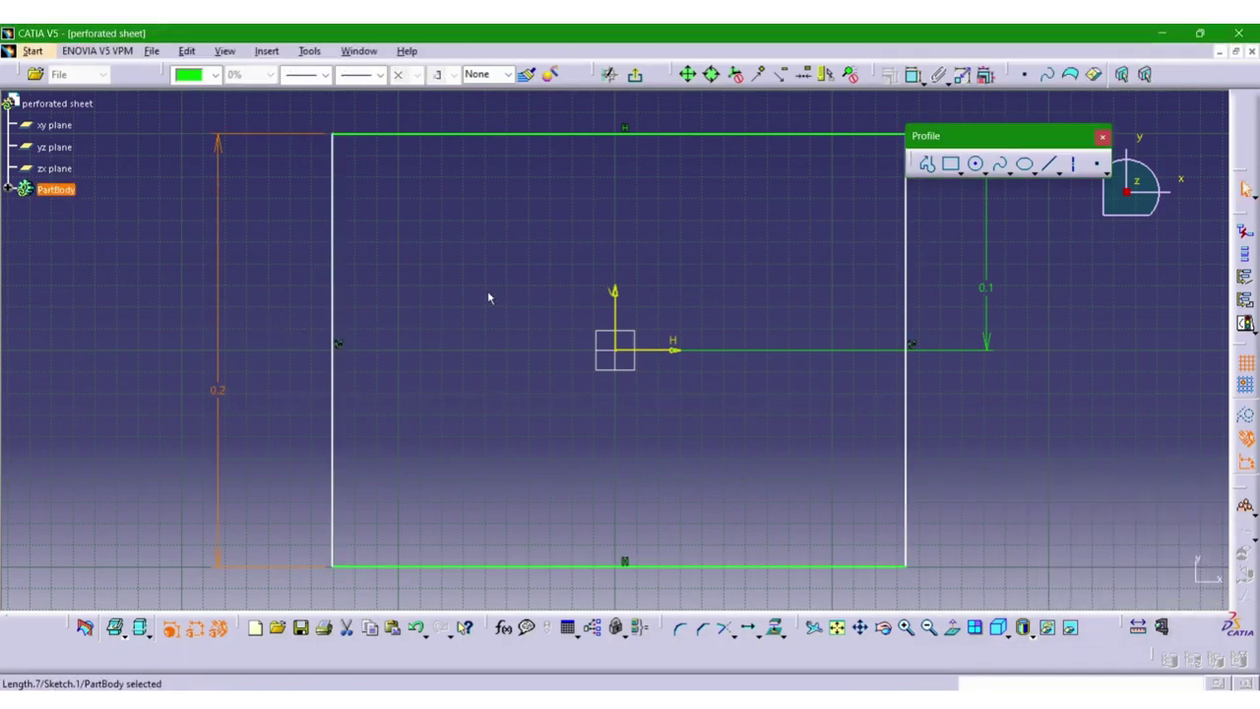
left_click(996, 399)
Step: Dimension the rectangle's top edge and set its length to 0.4 m
left_click(913, 75)
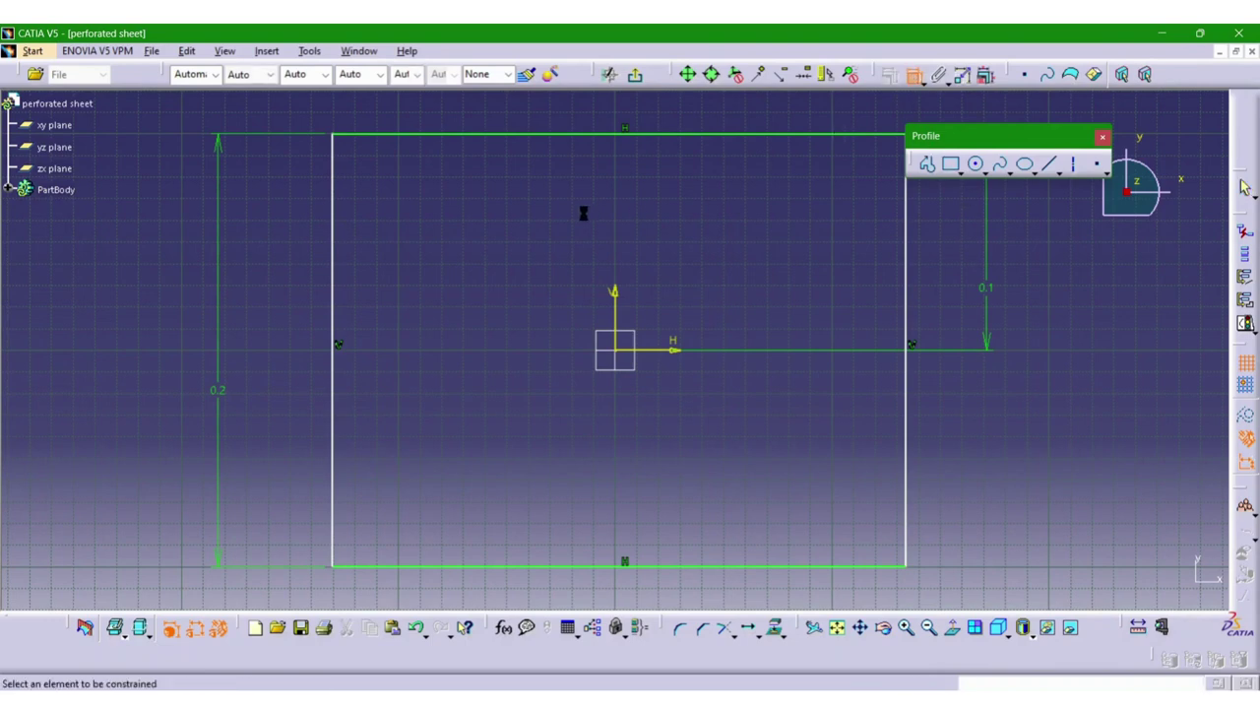
left_click(449, 141)
left_click(1054, 386)
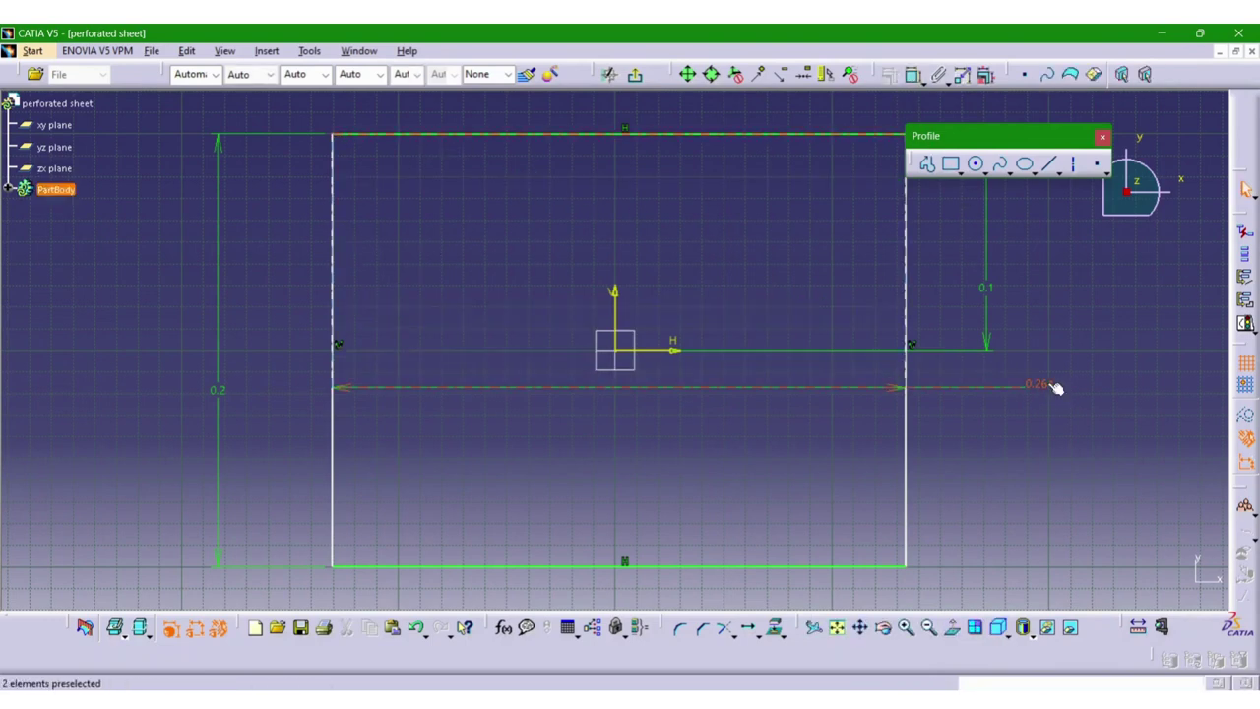
double_click(1054, 386)
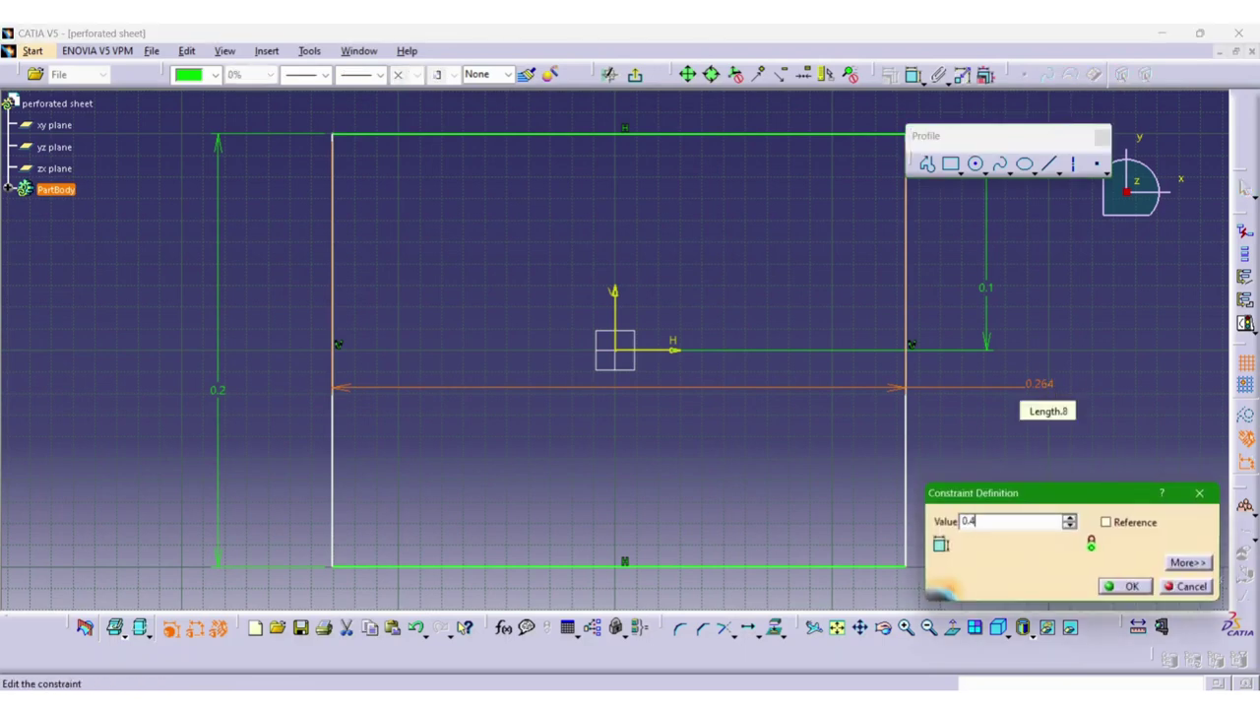
type("0.4")
key("Return")
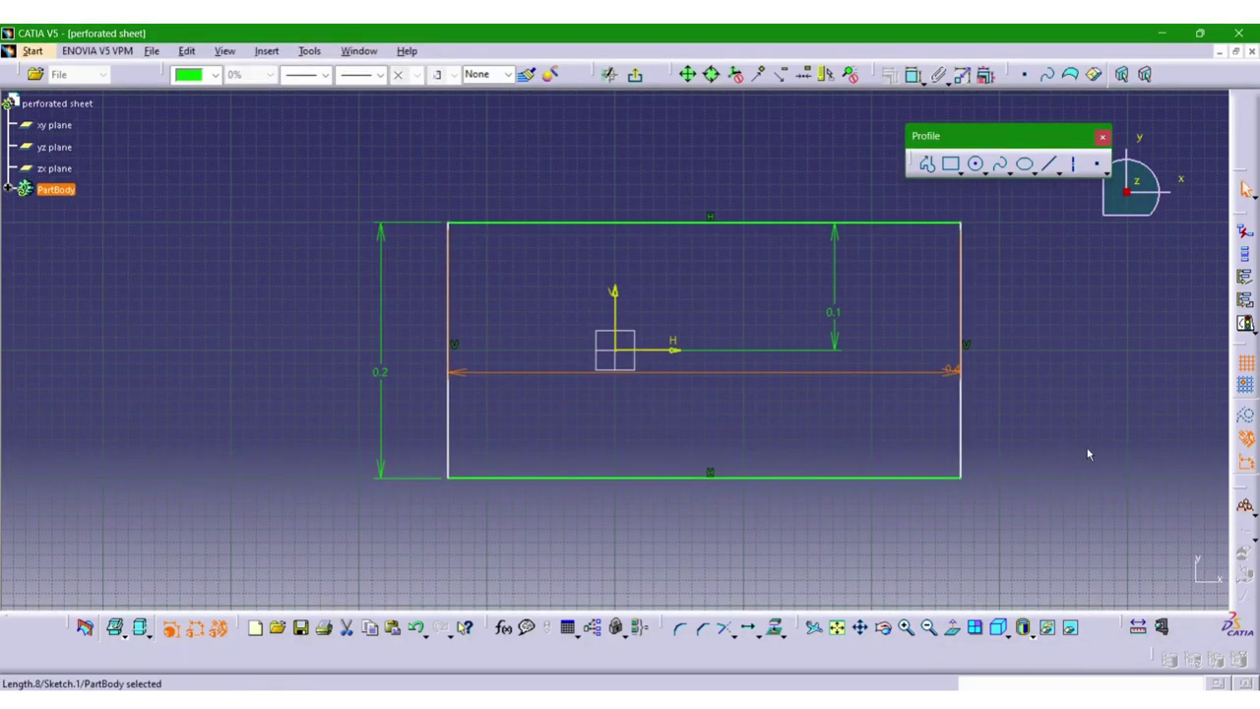
left_click(1088, 454)
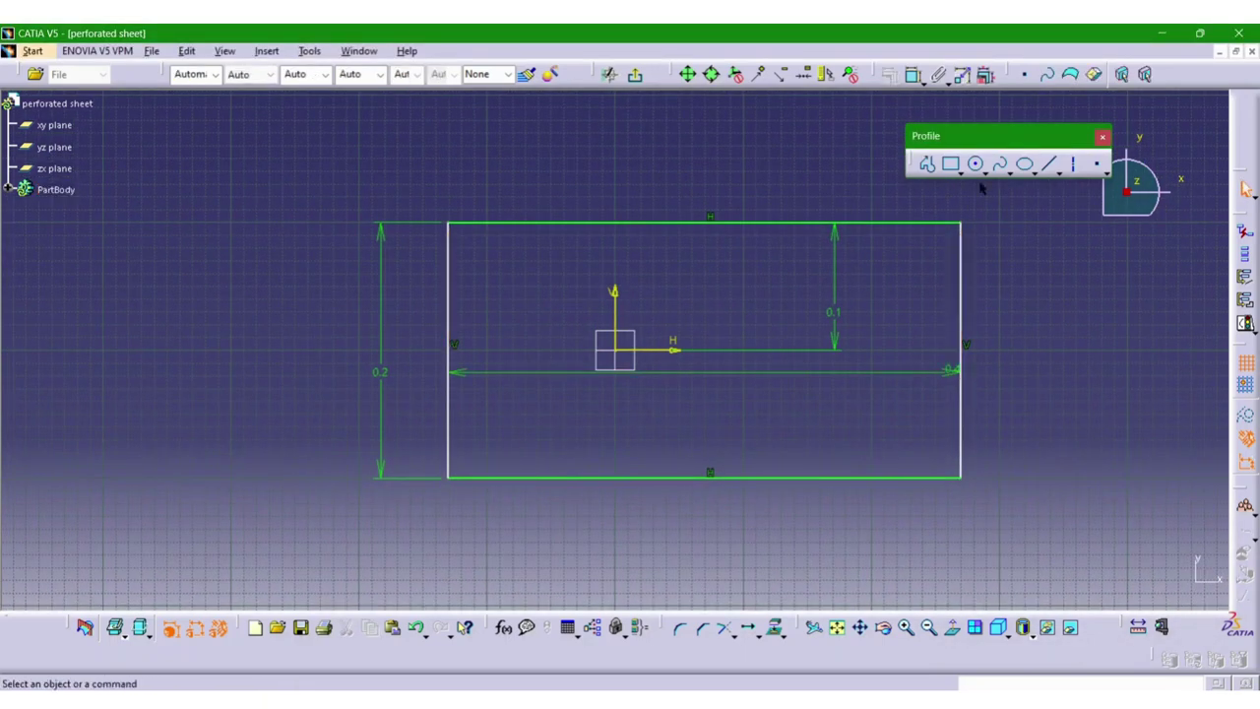
left_click(450, 297)
left_click(615, 312)
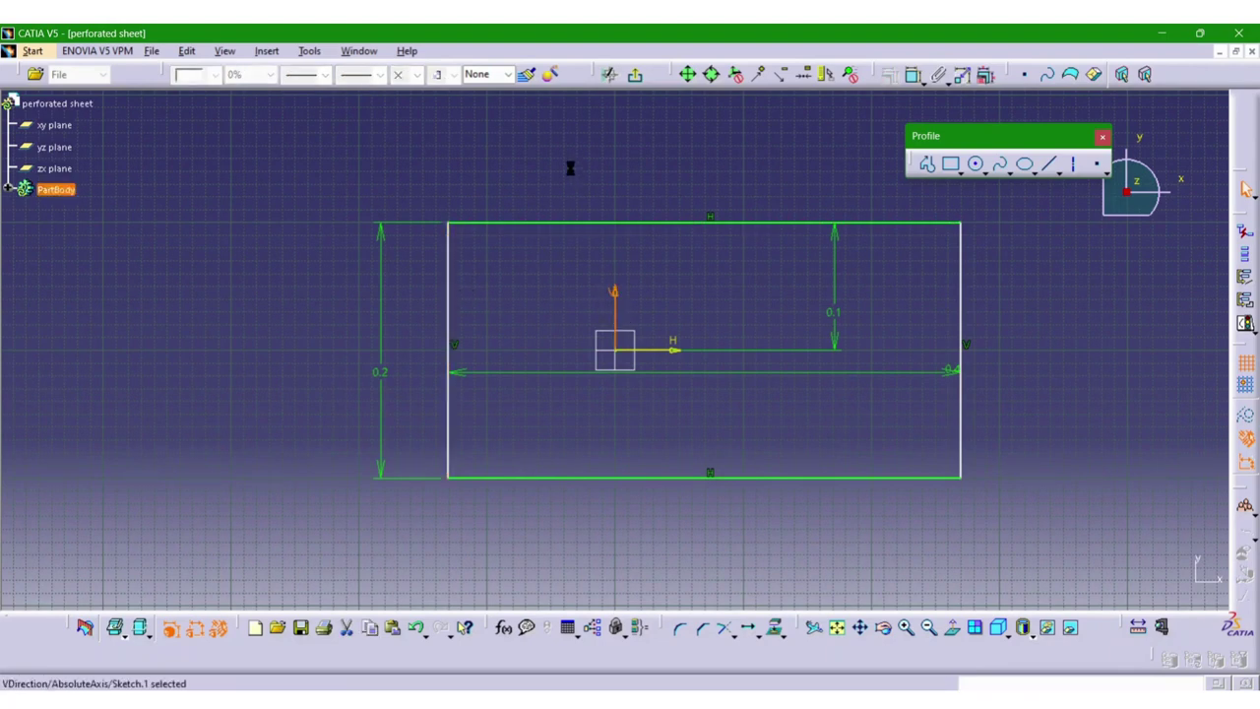
left_click(566, 162)
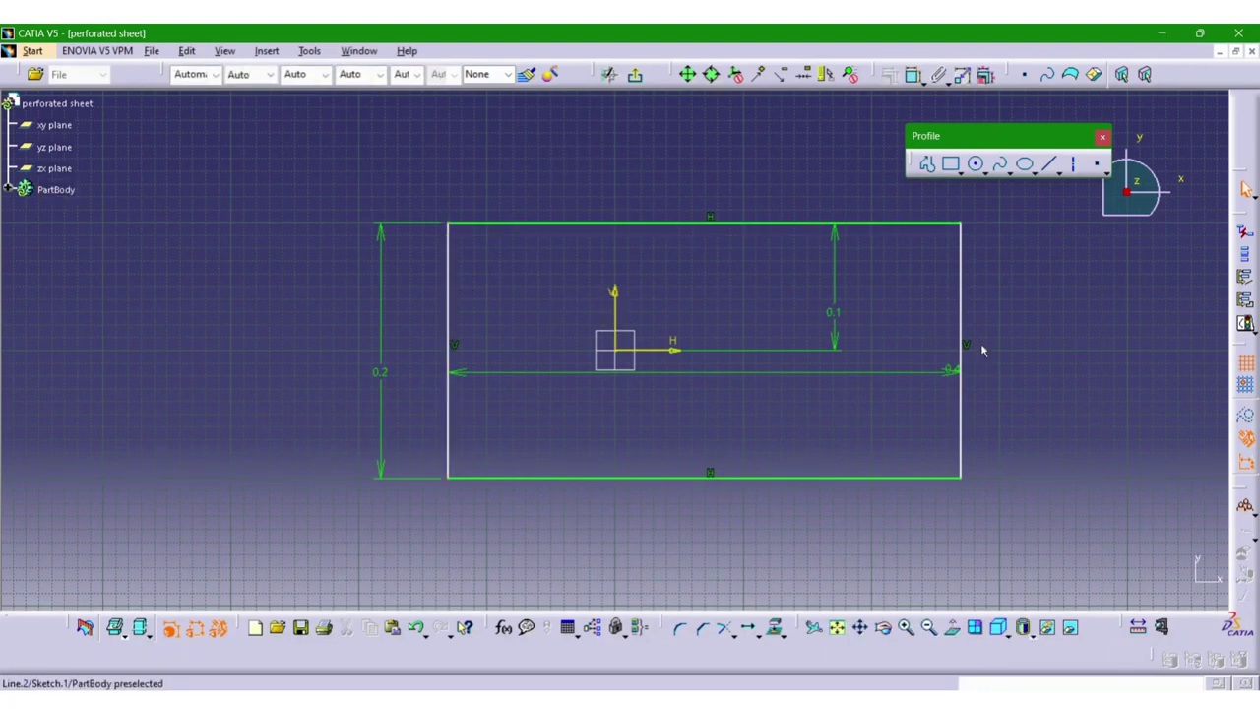
Step: Dimension the rectangle's left edge to the vertical axis and set the distance to 0.2 m
left_click(914, 75)
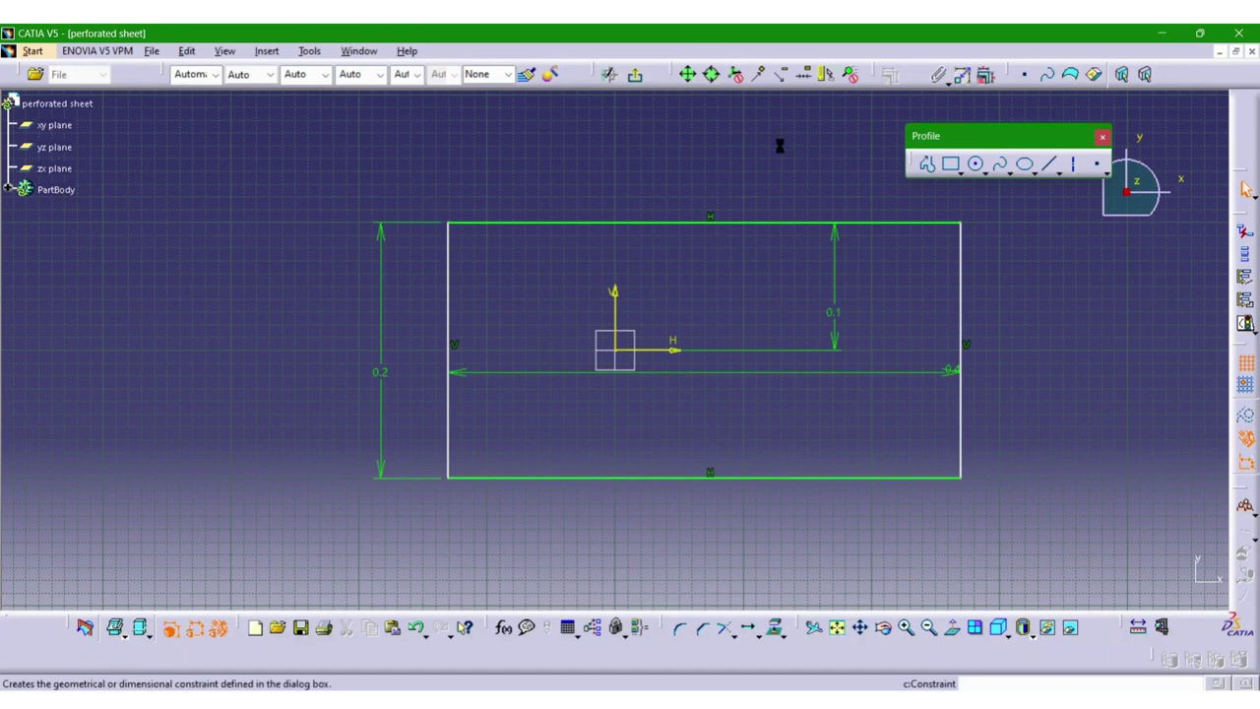
left_click(450, 286)
left_click(623, 309)
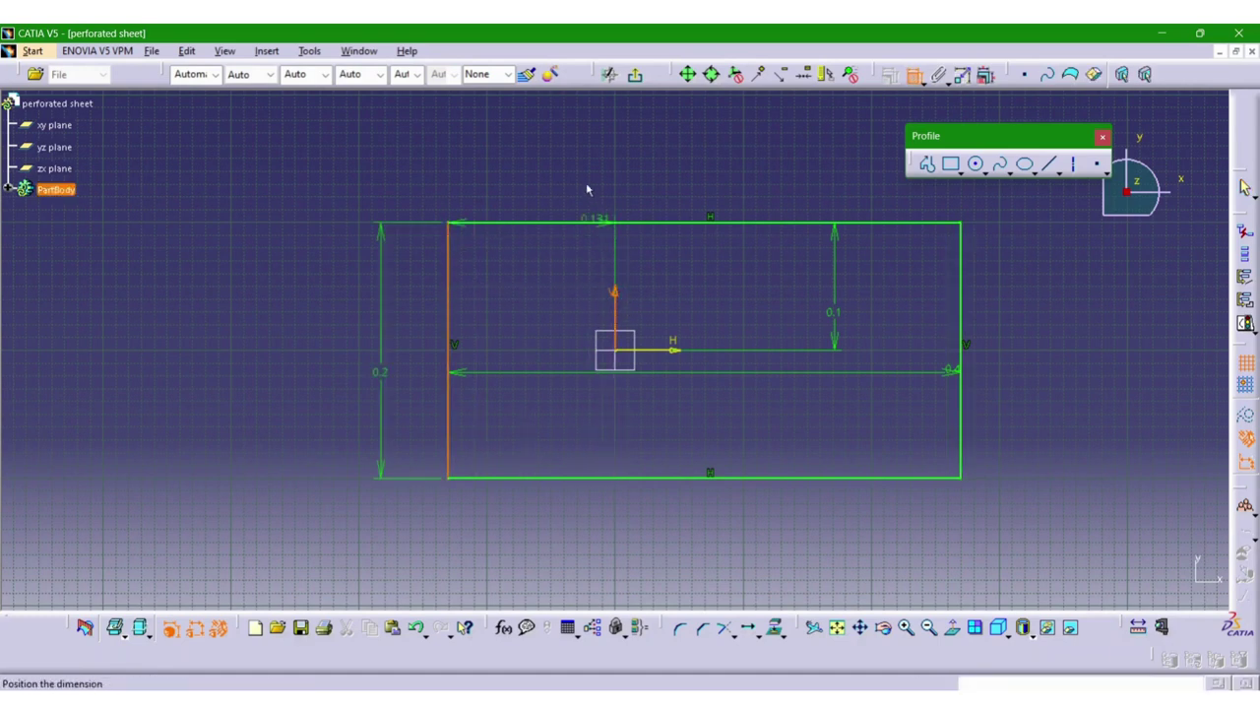
left_click(585, 160)
double_click(617, 160)
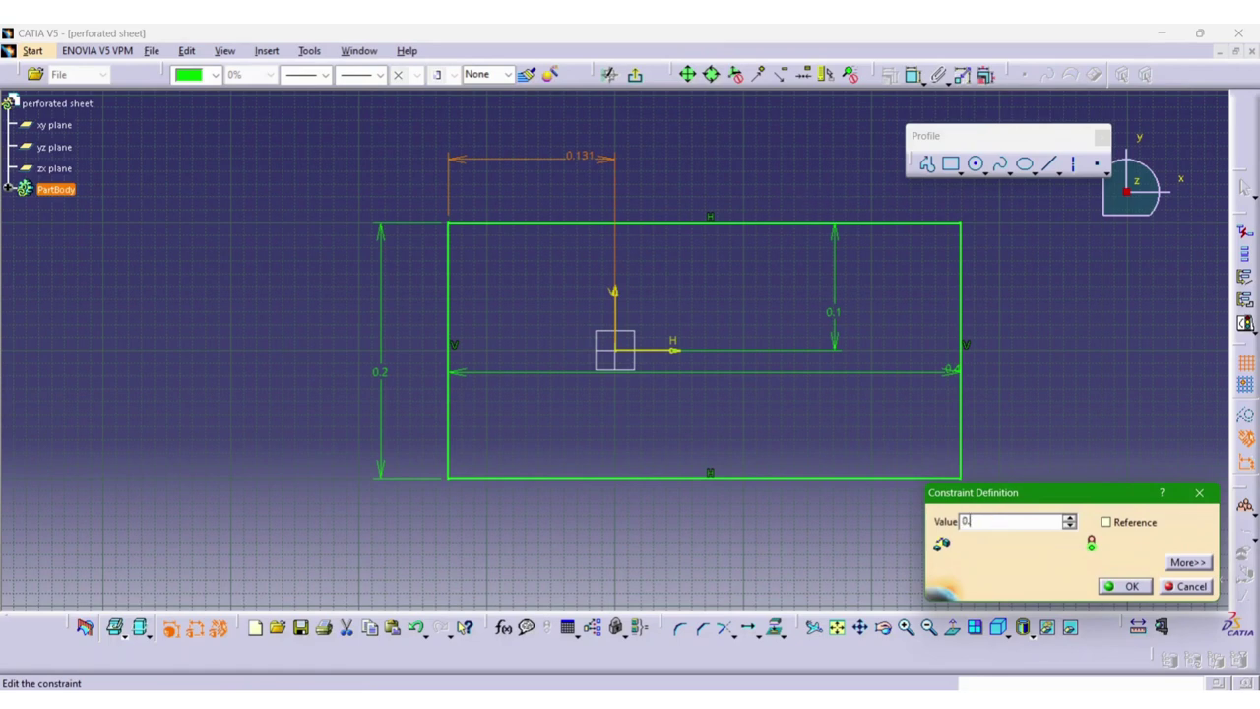
key("Return")
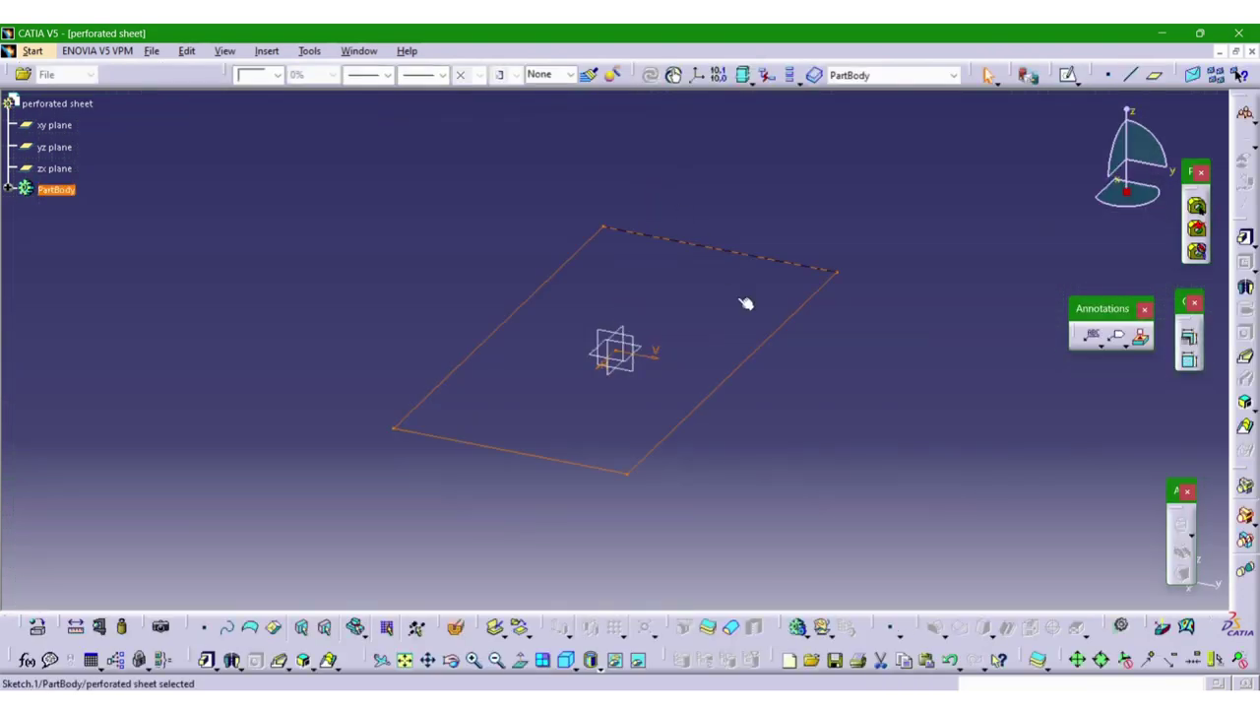
Step: Pad the rectangular sketch into a plate with a length of 0.02 m
mouse_move(836, 350)
middle_mouse_down()
mouse_move(853, 364)
mouse_move(624, 442)
mouse_move(791, 368)
mouse_move(795, 489)
mouse_move(774, 512)
mouse_move(876, 439)
middle_mouse_up()
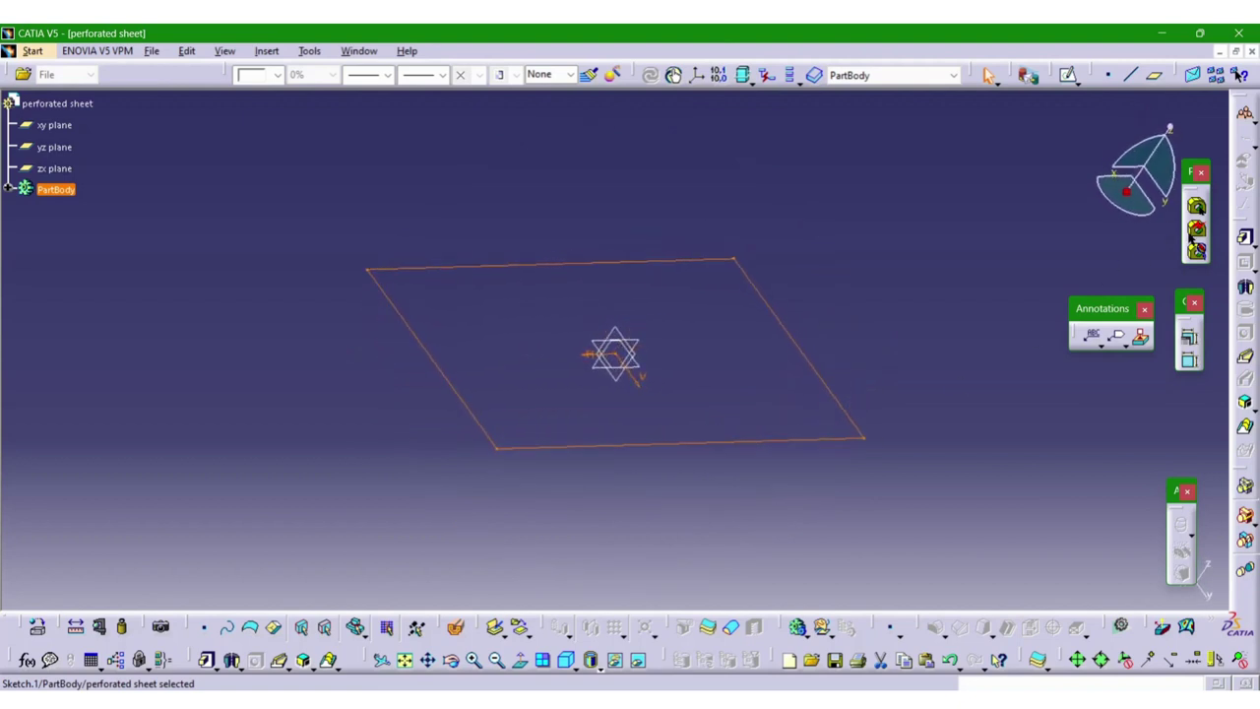
left_click(1245, 240)
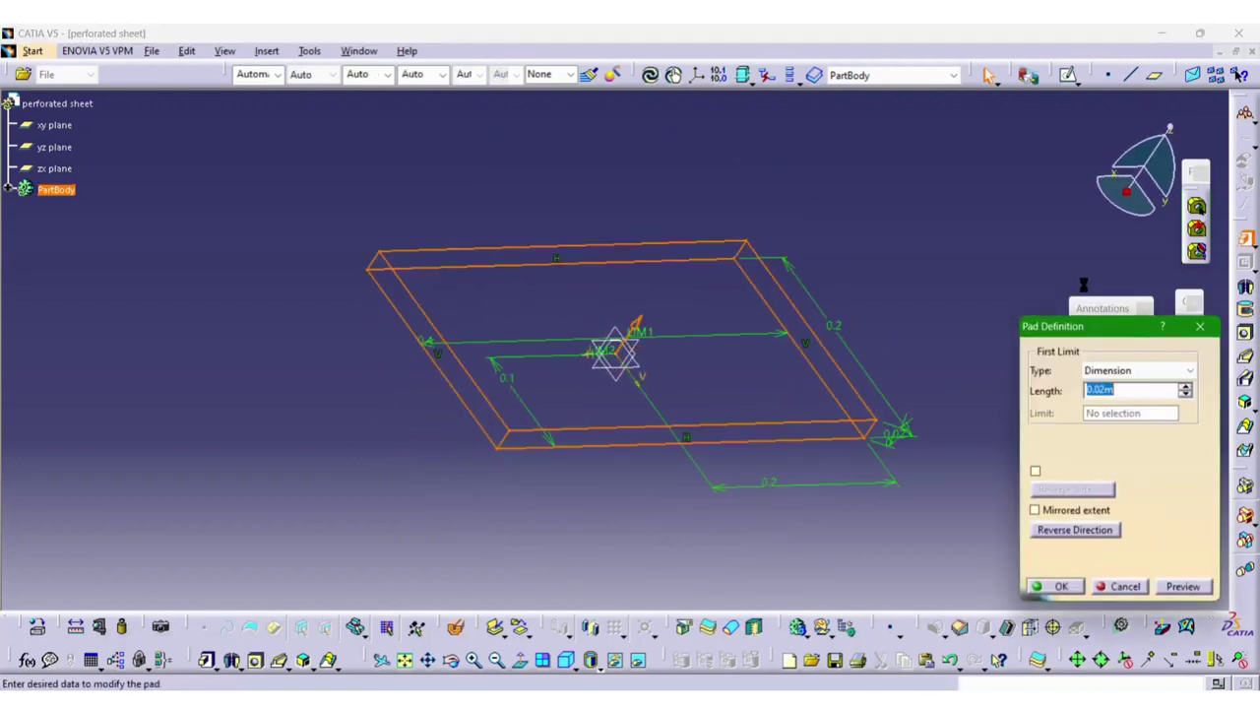
left_click(1061, 586)
Step: Open a sketch on the plate's large face and draw a circle of about 0.005 m radius near its upper-left corner
middle_click_drag(887, 354, 543, 282)
left_click(501, 273)
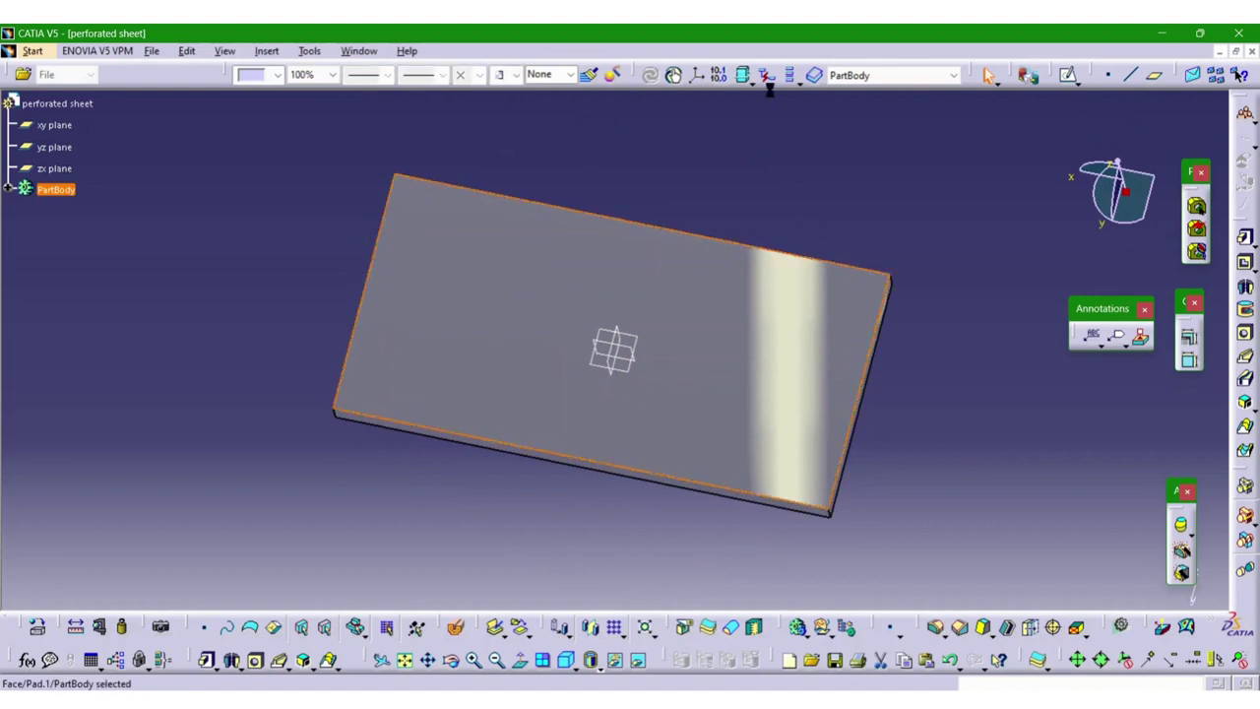
left_click(1068, 76)
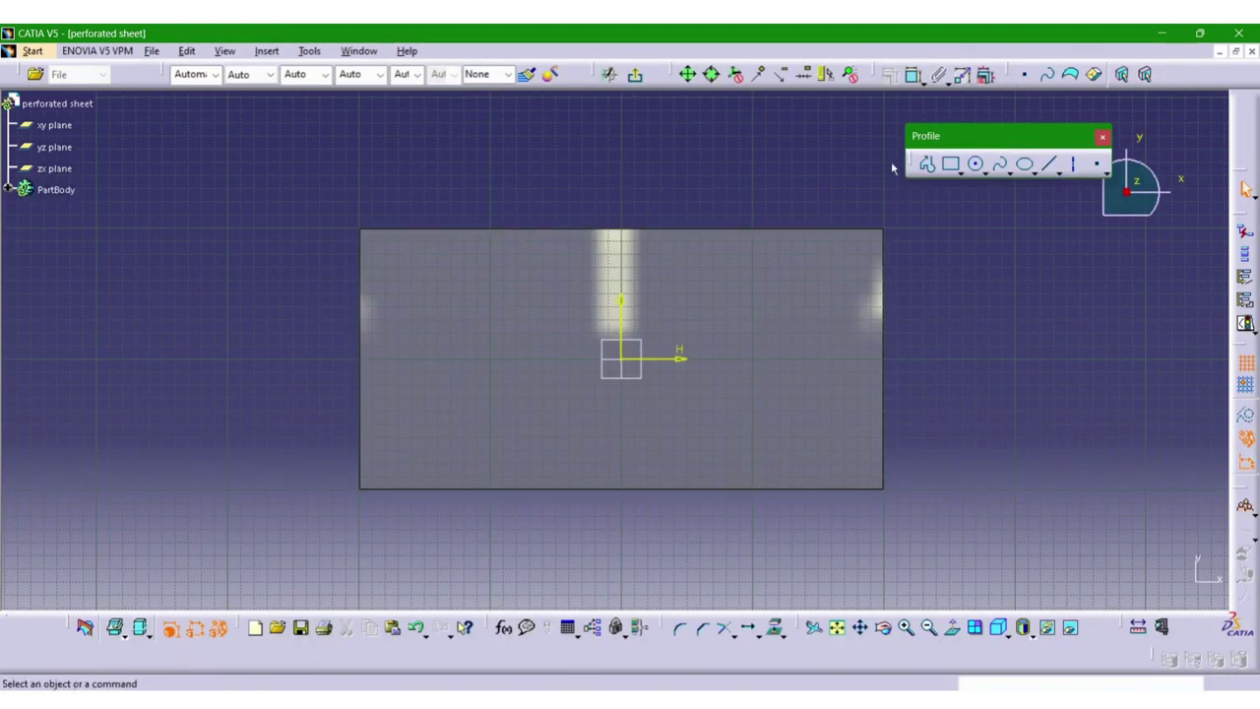
middle_click_drag(382, 254, 385, 204, "ctrl")
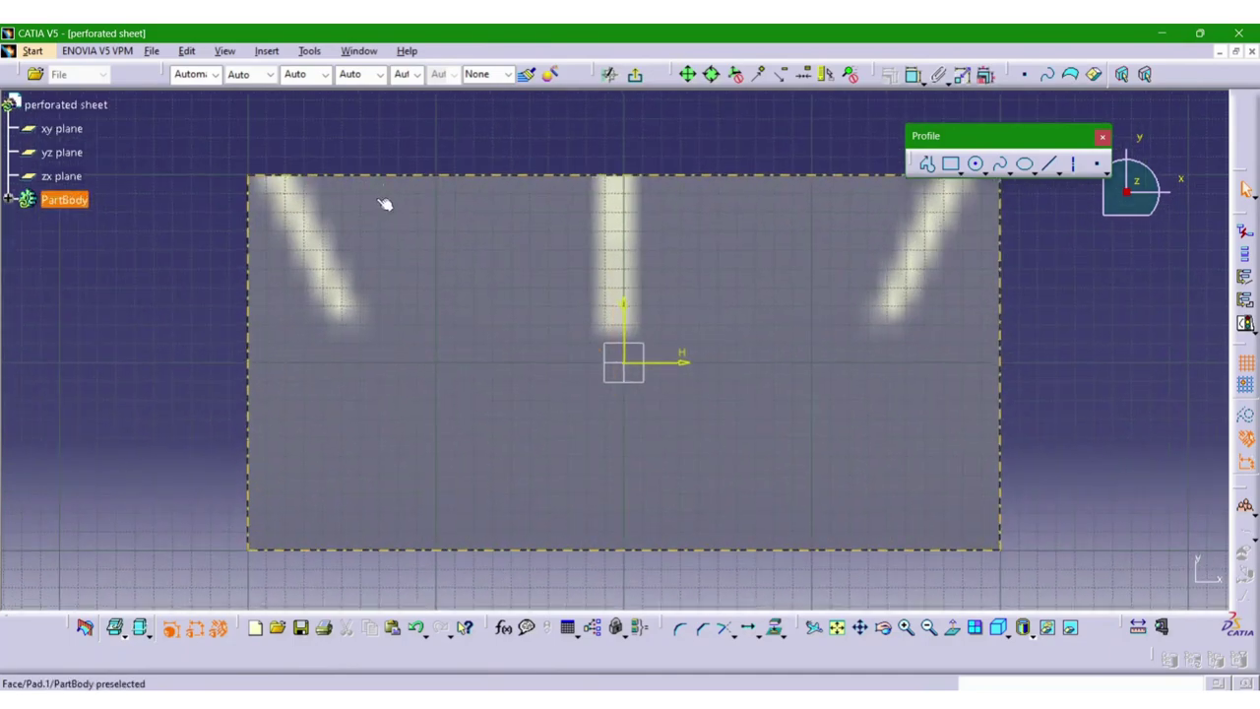
left_click(978, 166)
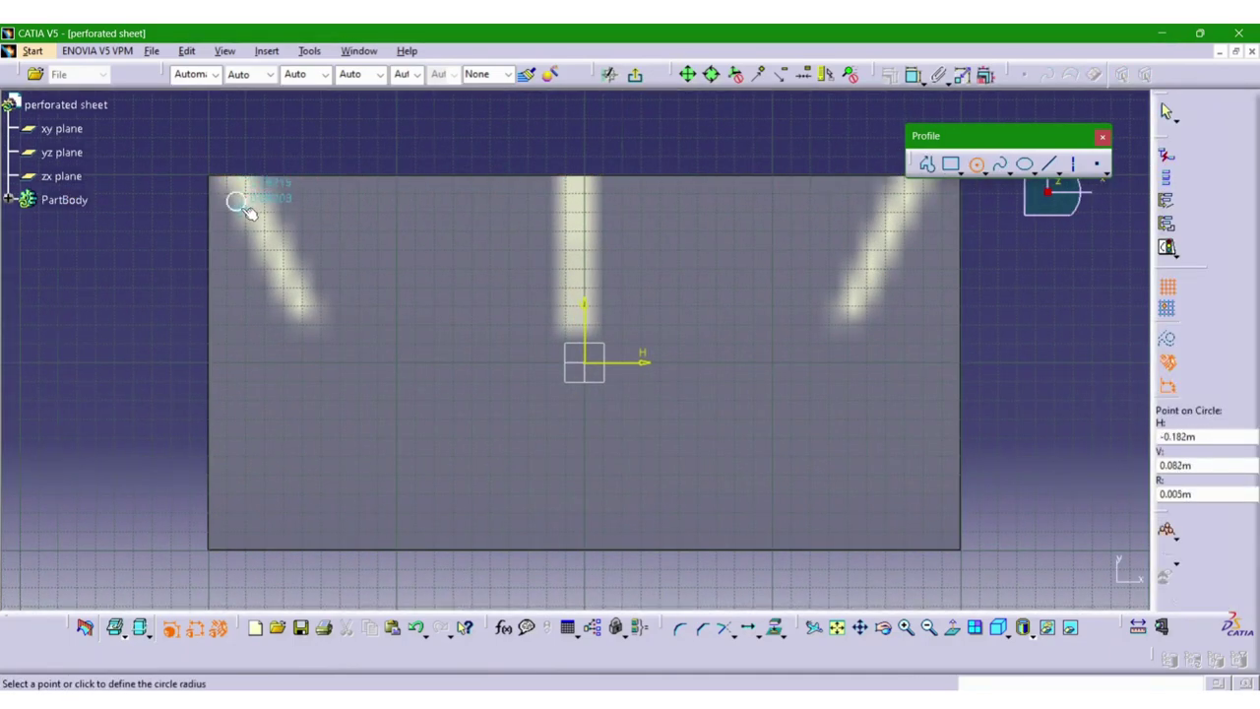
left_click(250, 213)
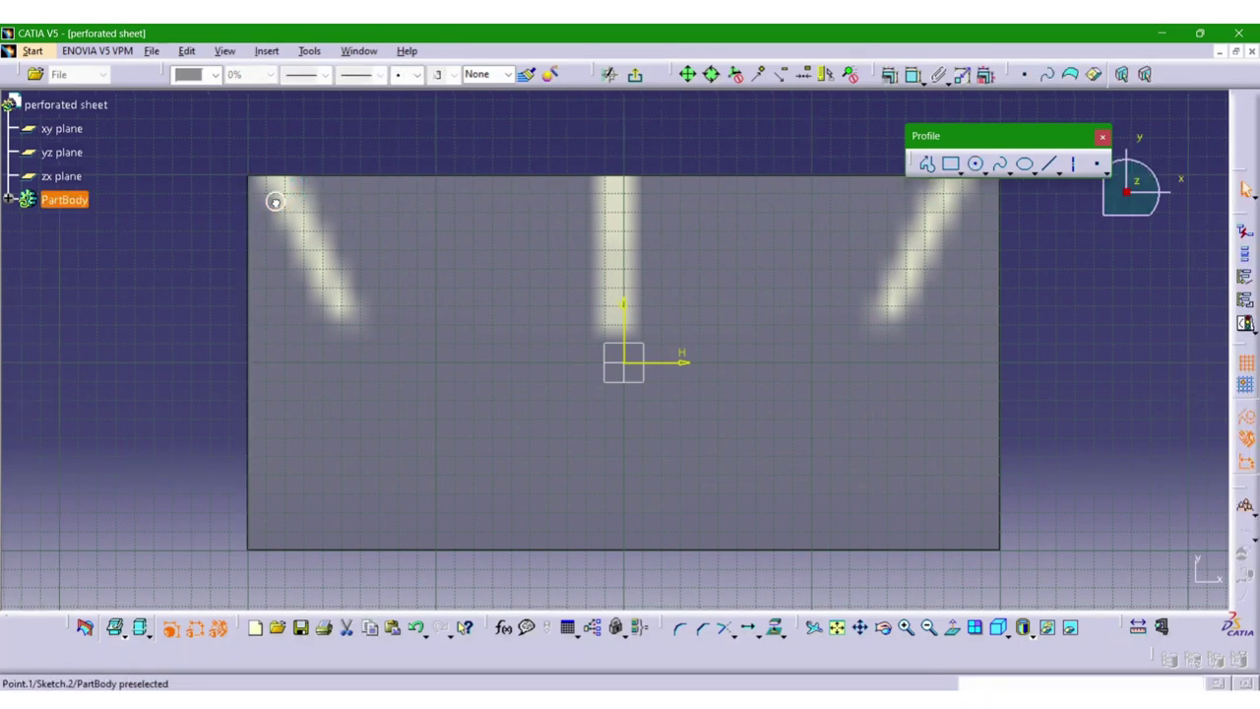
Step: Dimension the distance between the circle's centre and the plate's top edge
left_click(914, 73)
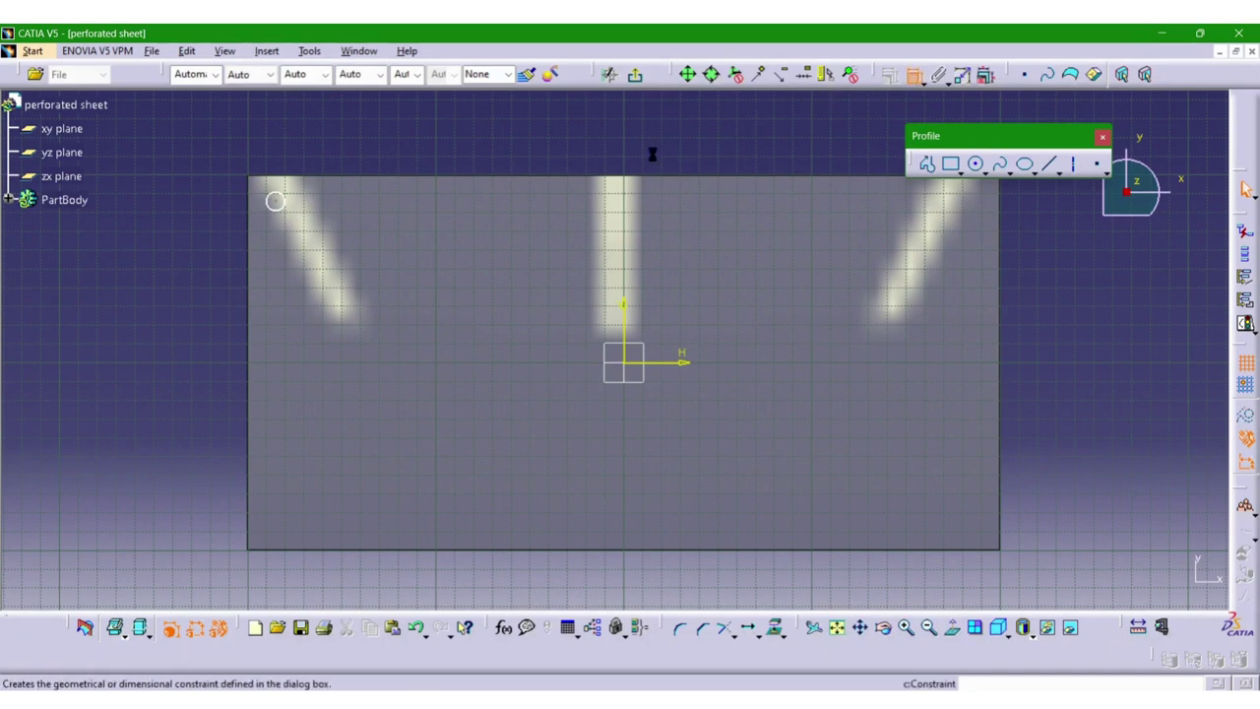
left_click(293, 177)
left_click(303, 133)
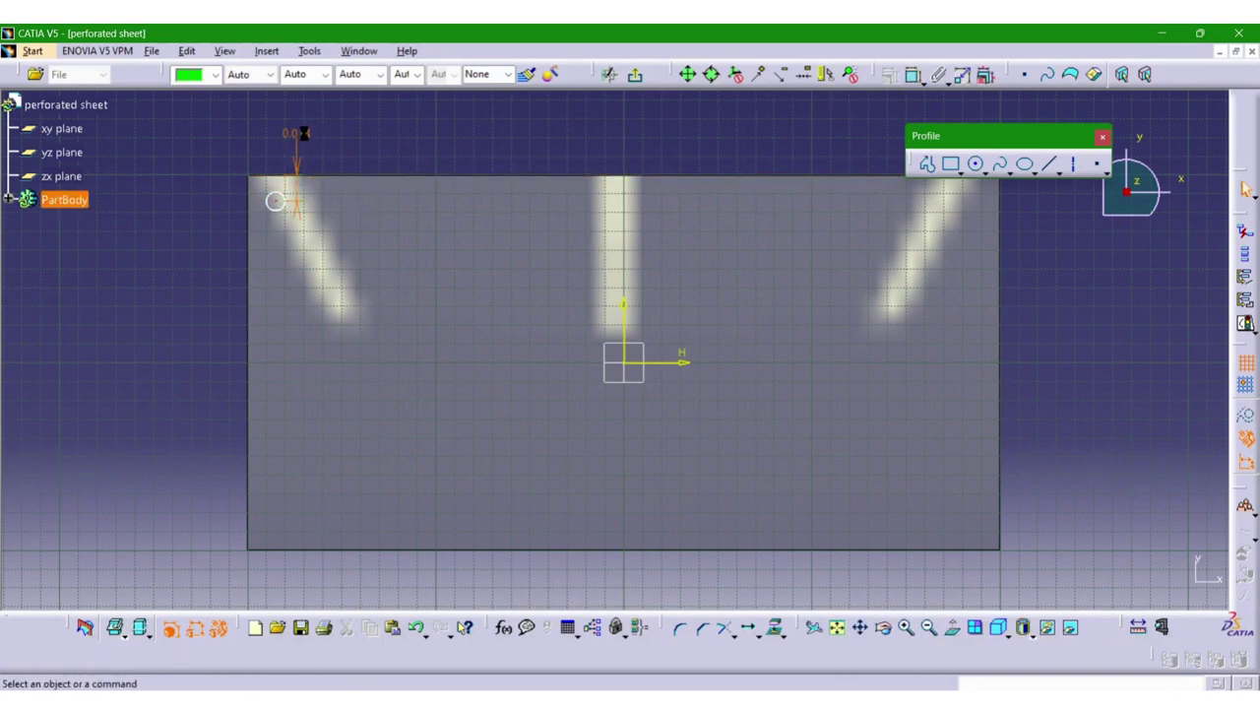
Step: Try a distance of 0.15 m between the circle's centre and the plate's top edge, and undo it
double_click(301, 133)
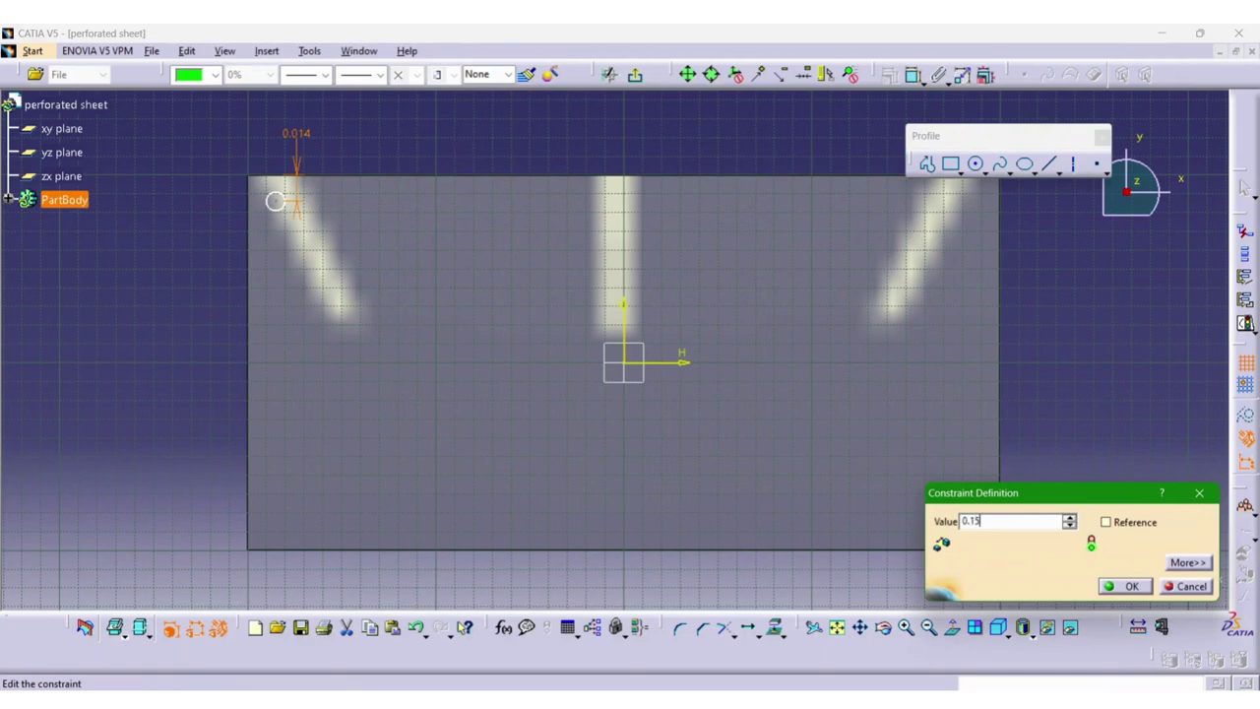
key("Return")
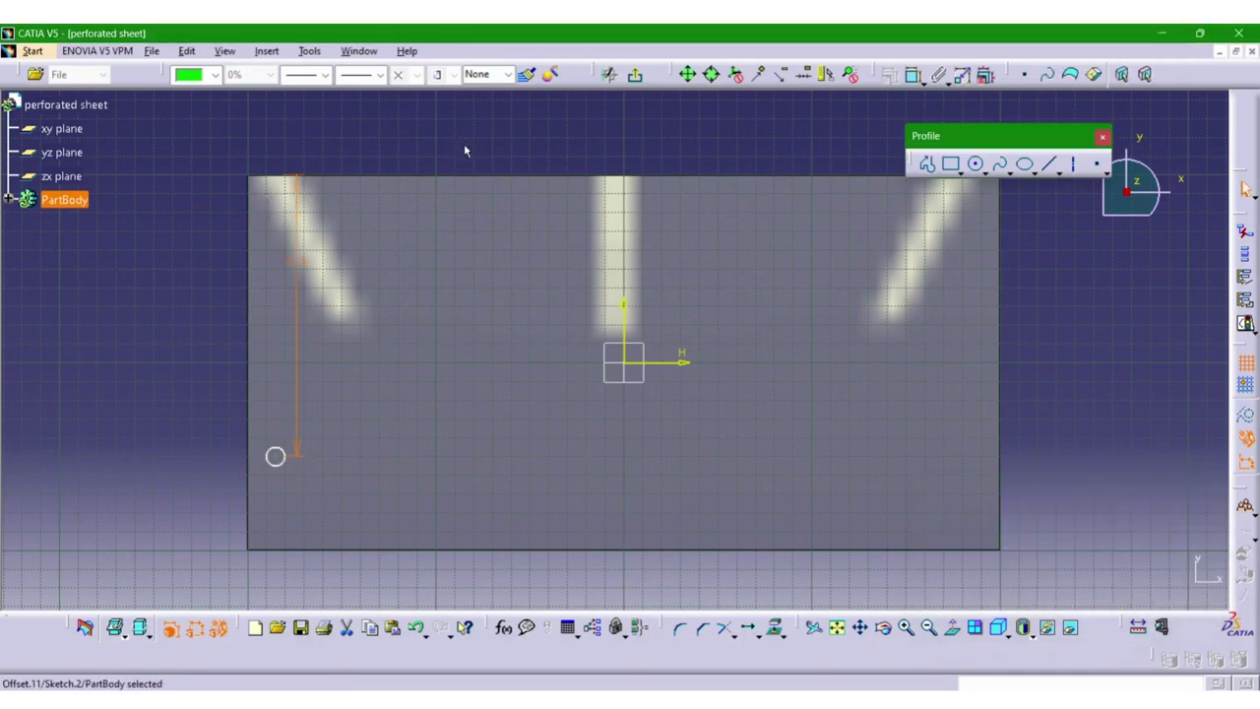
key("ctrl+z")
Step: Set the distance from the circle's centre to the plate's top edge to 0.015 m
double_click(299, 135)
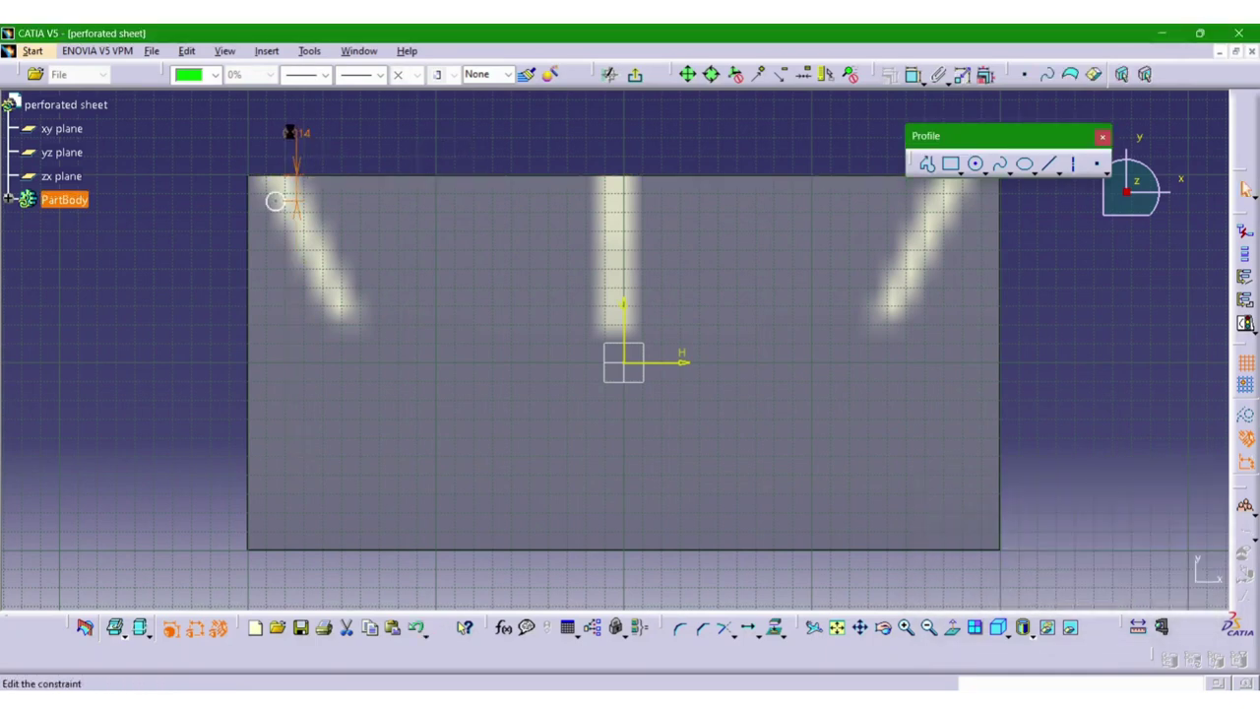
type("0.015m")
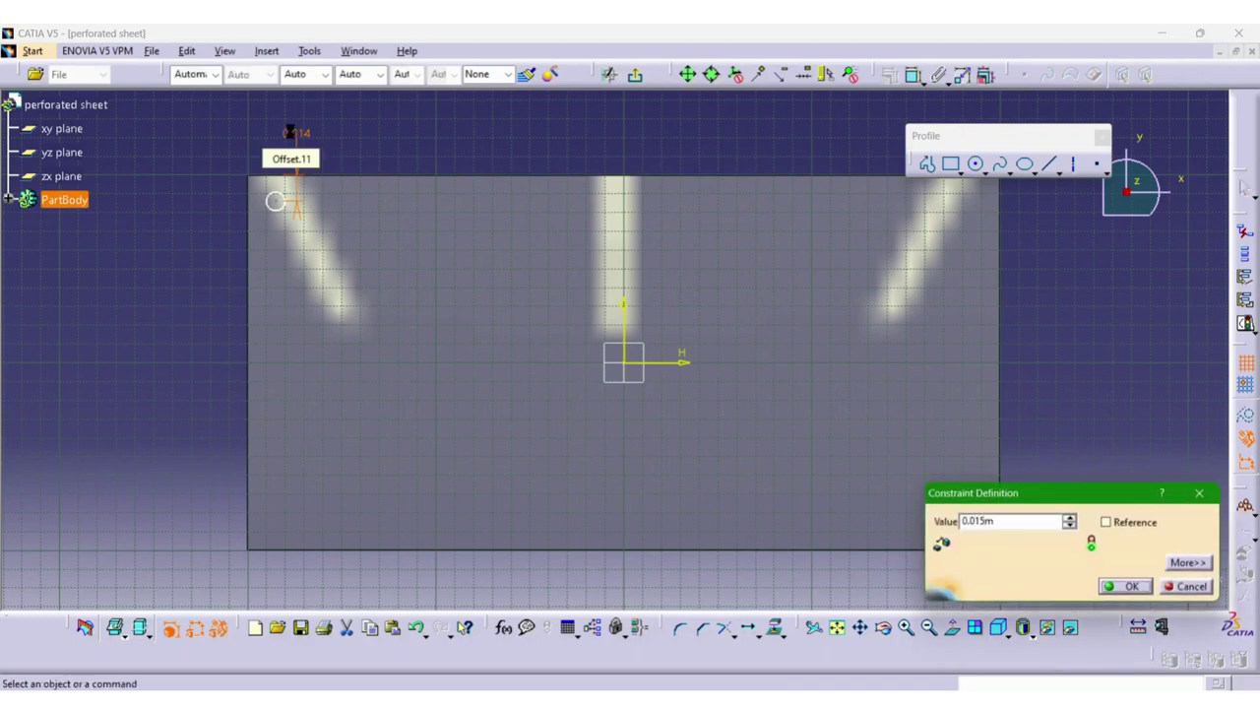
key("Return")
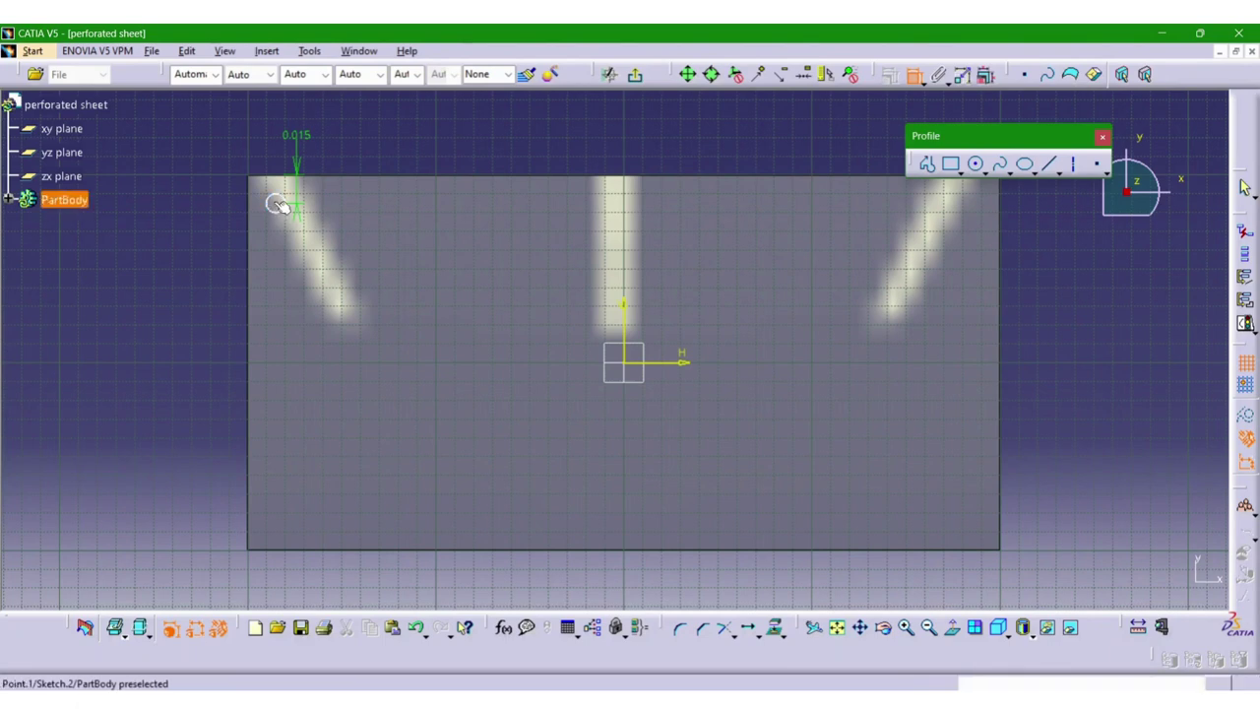
Step: Dimension the distance from the circle's centre to the plate's left edge, and dimension the circle's diameter
left_click(254, 205)
left_click(163, 195)
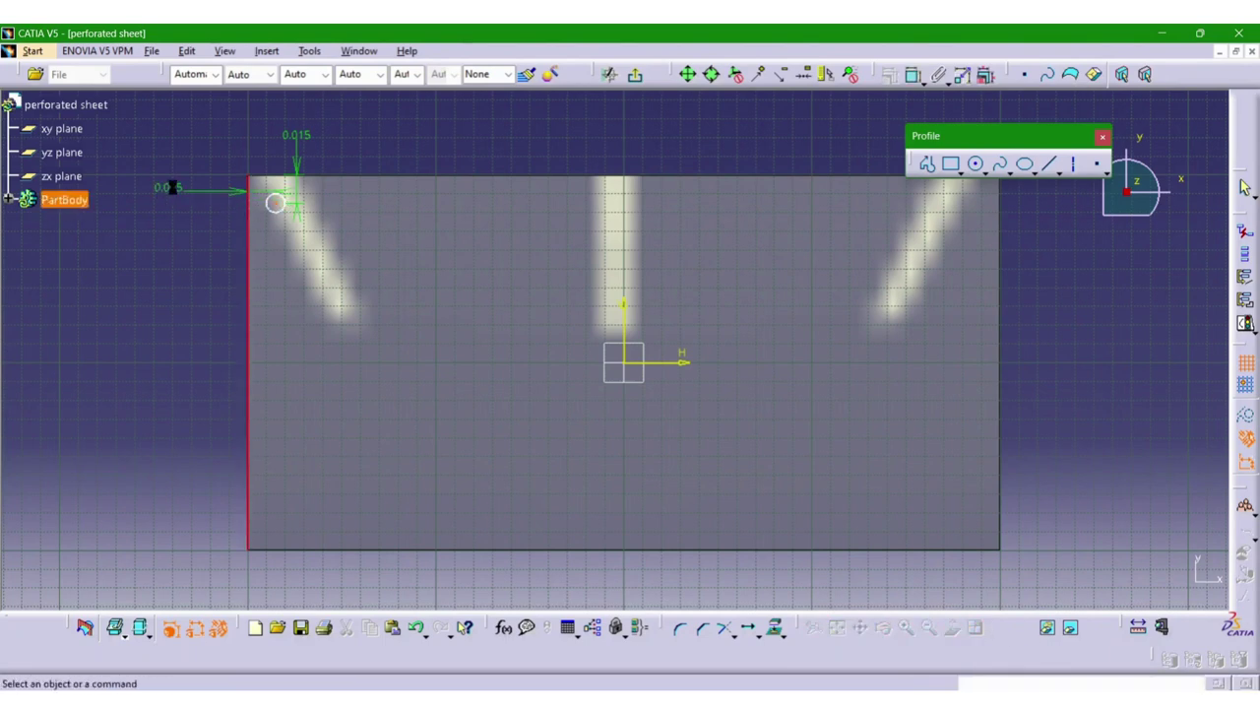
left_click(914, 74)
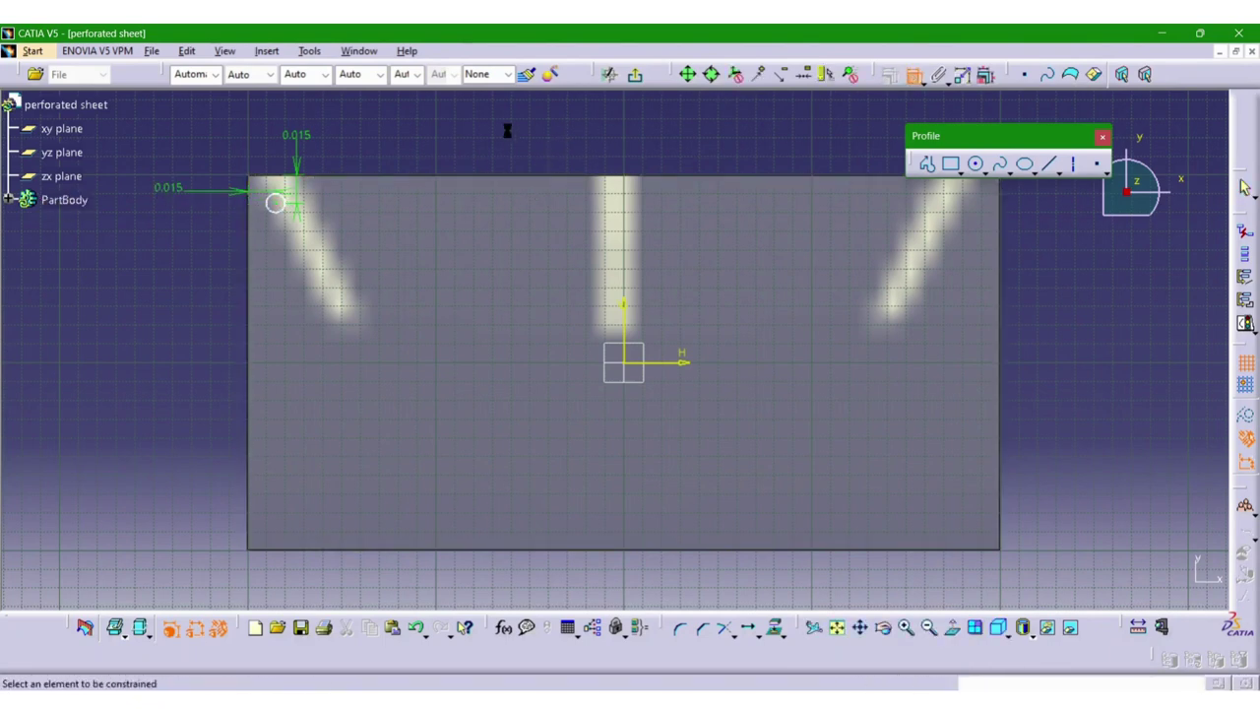
left_click(285, 206)
left_click(378, 152)
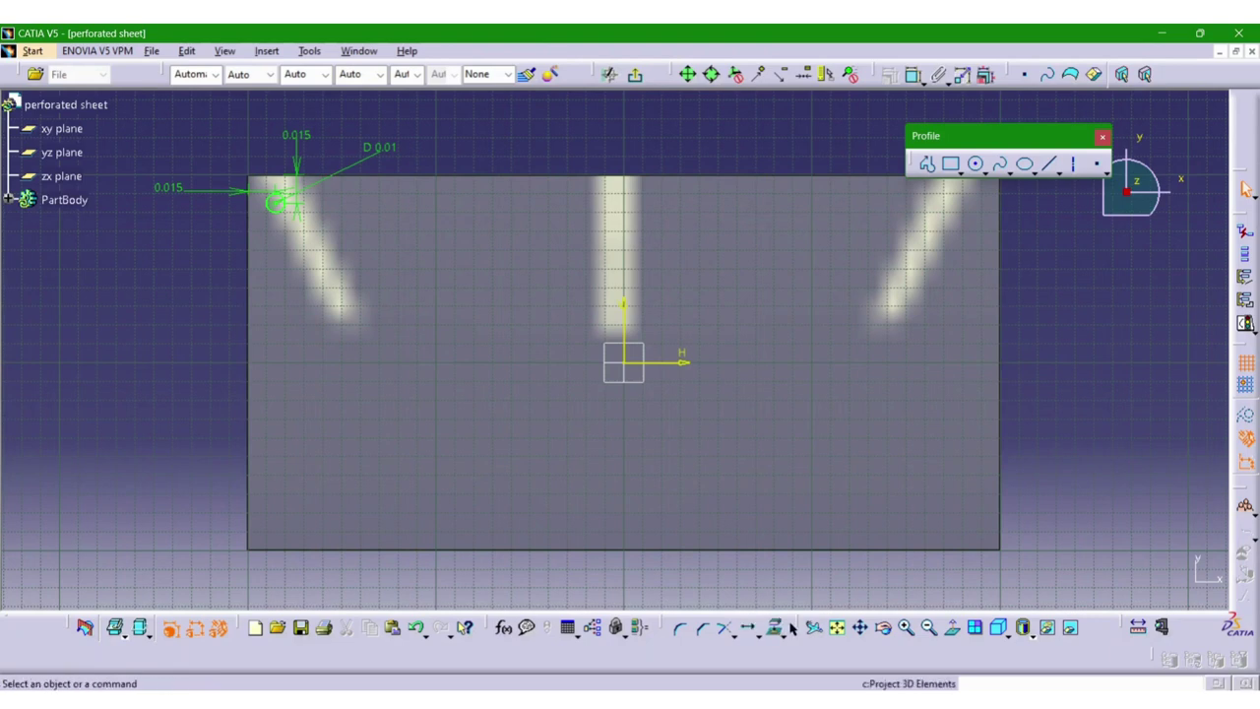
Step: Undock the Operation toolbar and place it just above the plate
left_click_drag(665, 316, 662, 146)
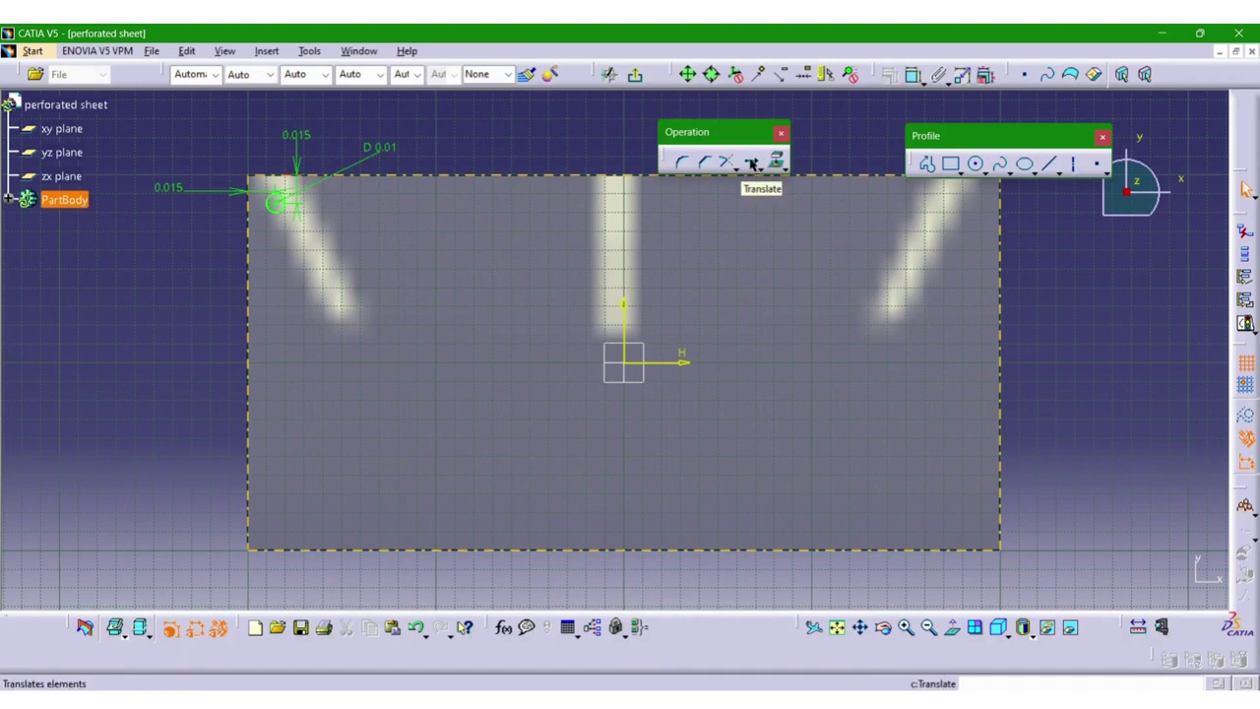
left_click_drag(737, 137, 748, 123)
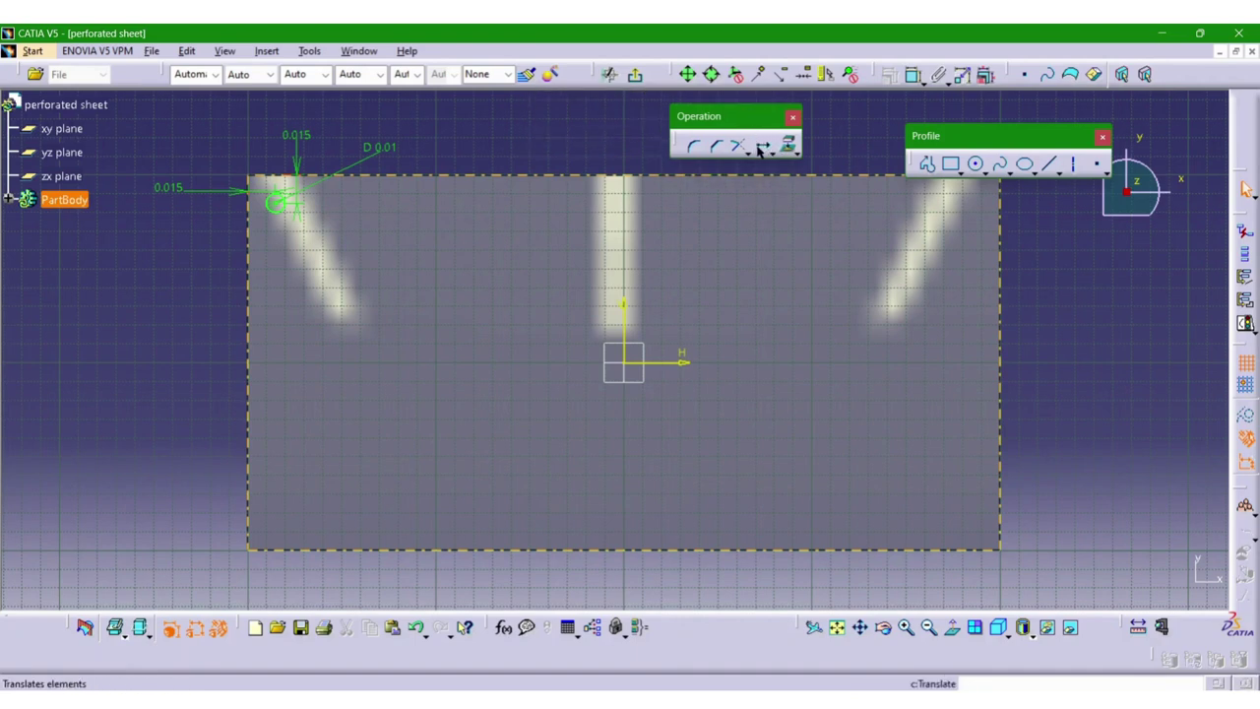
left_click(763, 148)
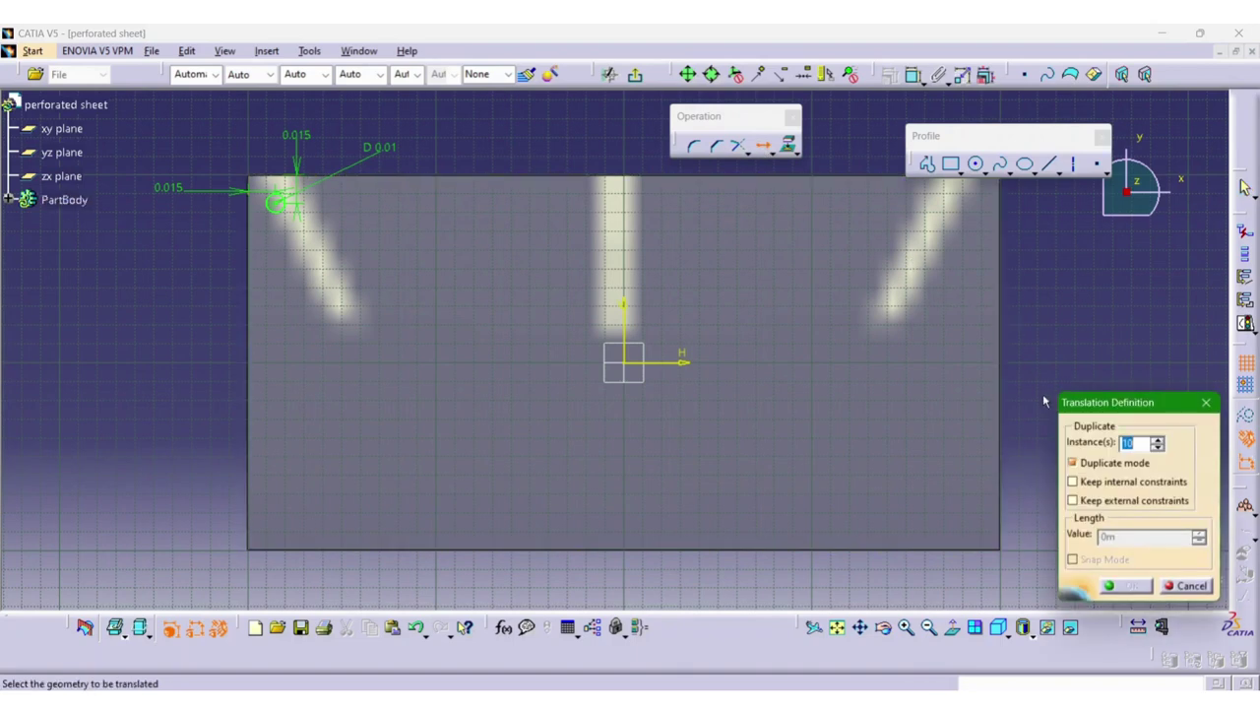
left_click(284, 205)
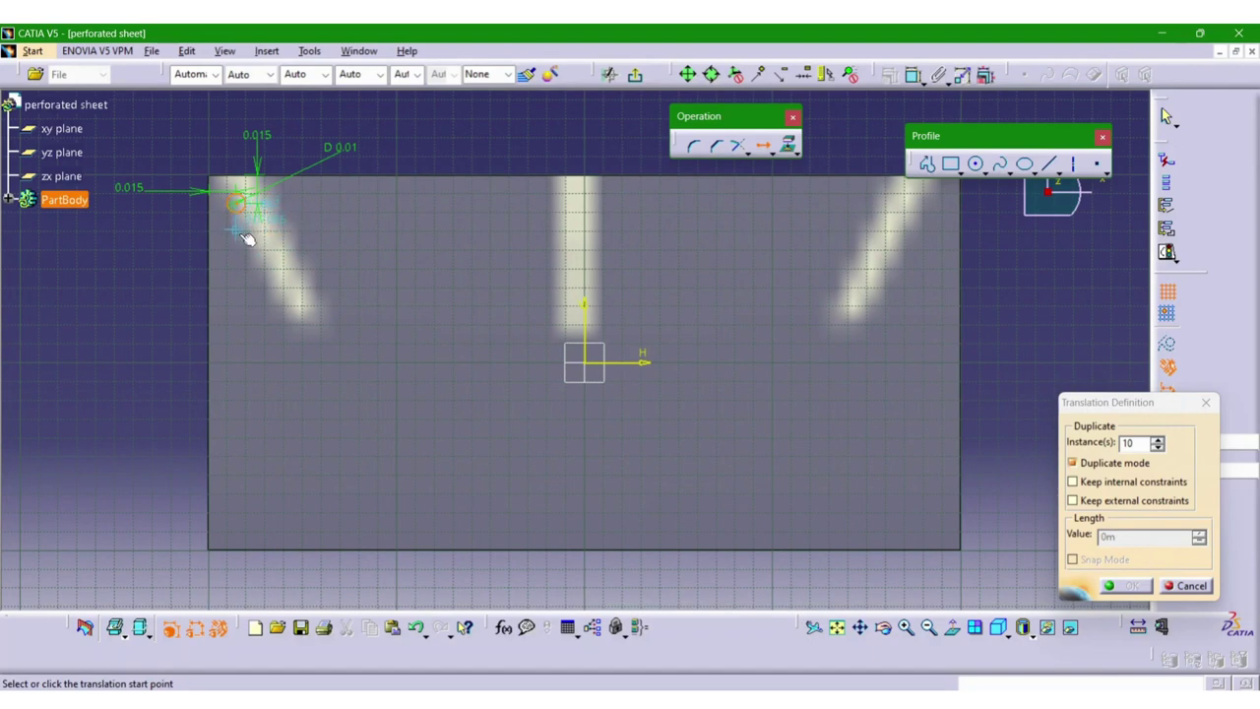
left_click(246, 246)
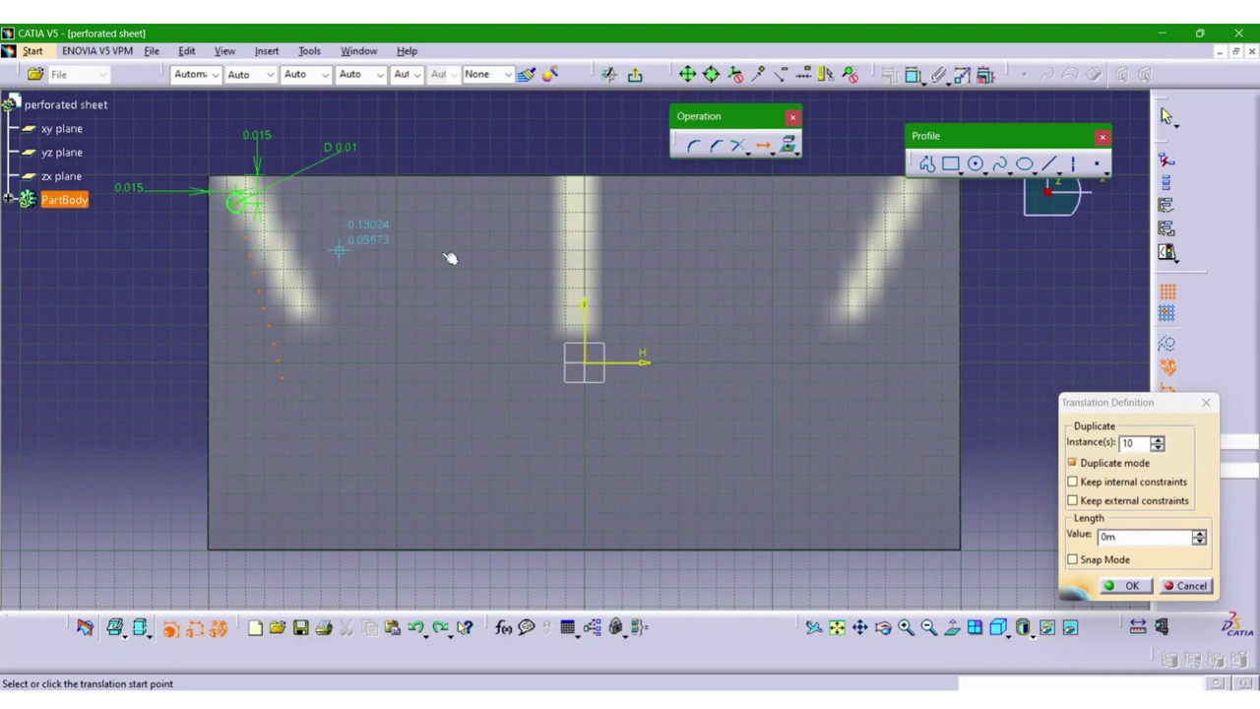
left_click(1188, 586)
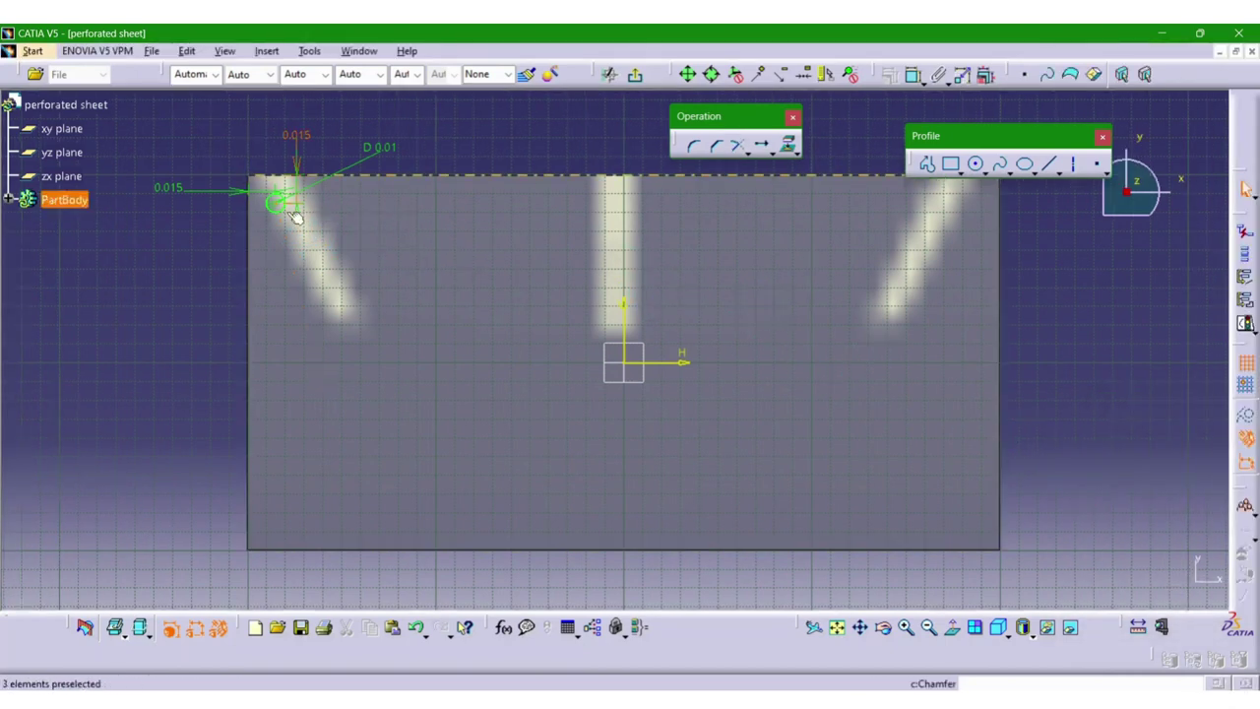
Step: Translate the circle in duplicate mode with 10 instances to form an evenly spaced column straight down along the plate's left edge
left_click(279, 202)
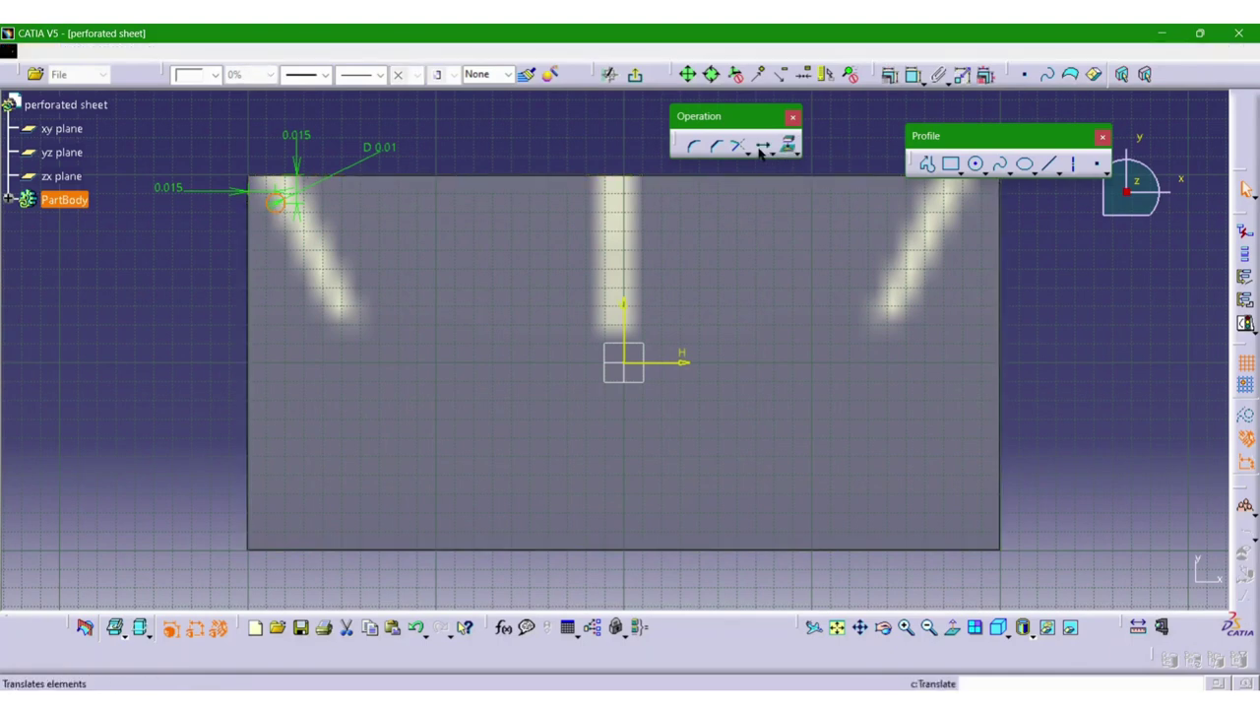
left_click(762, 148)
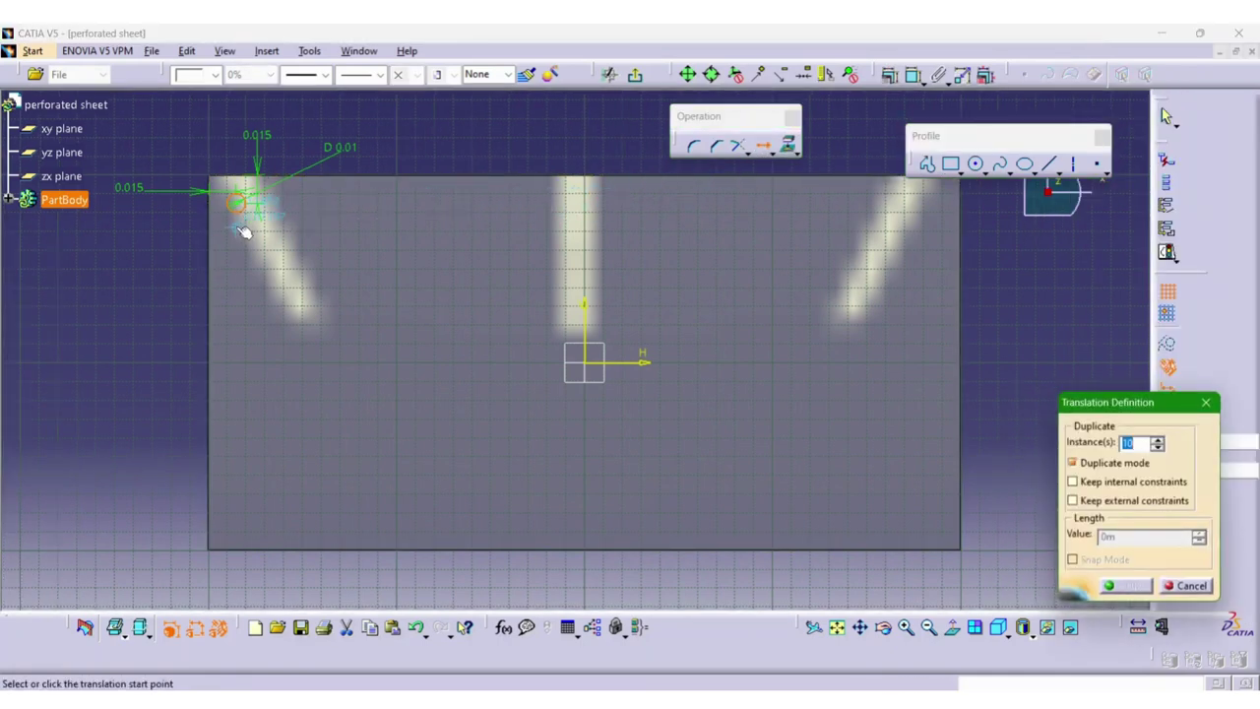
left_click(242, 245)
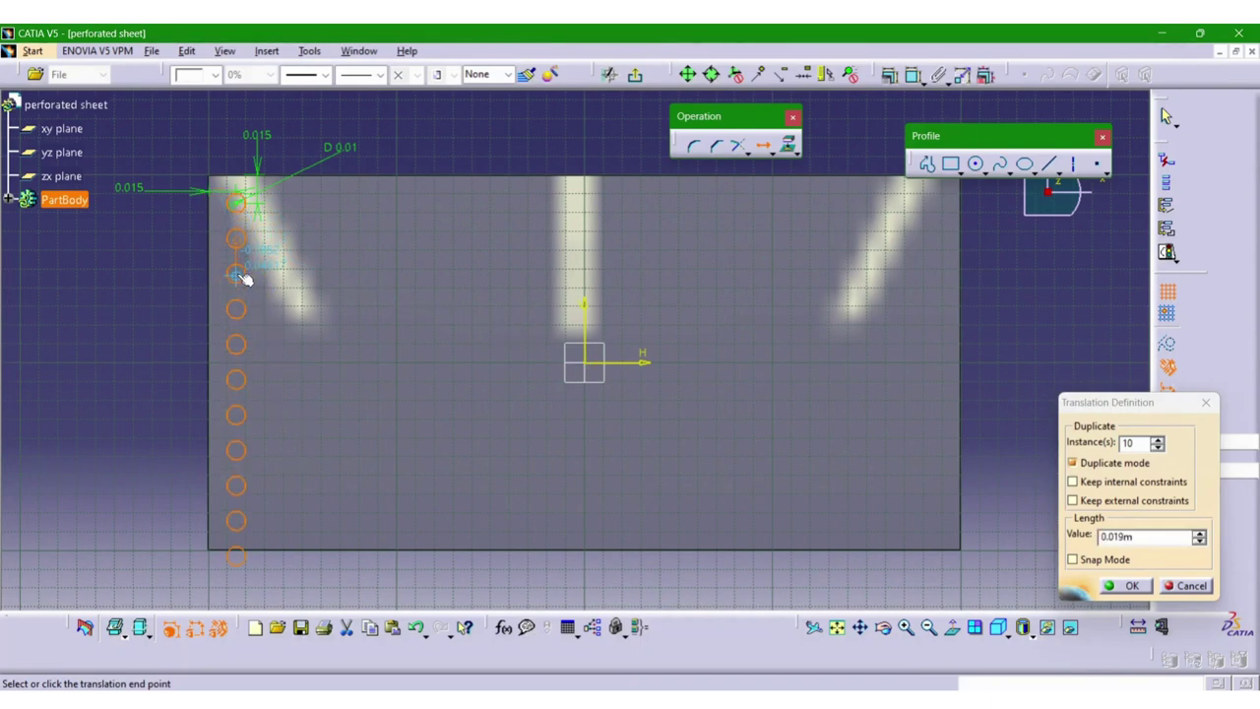
left_click(238, 269)
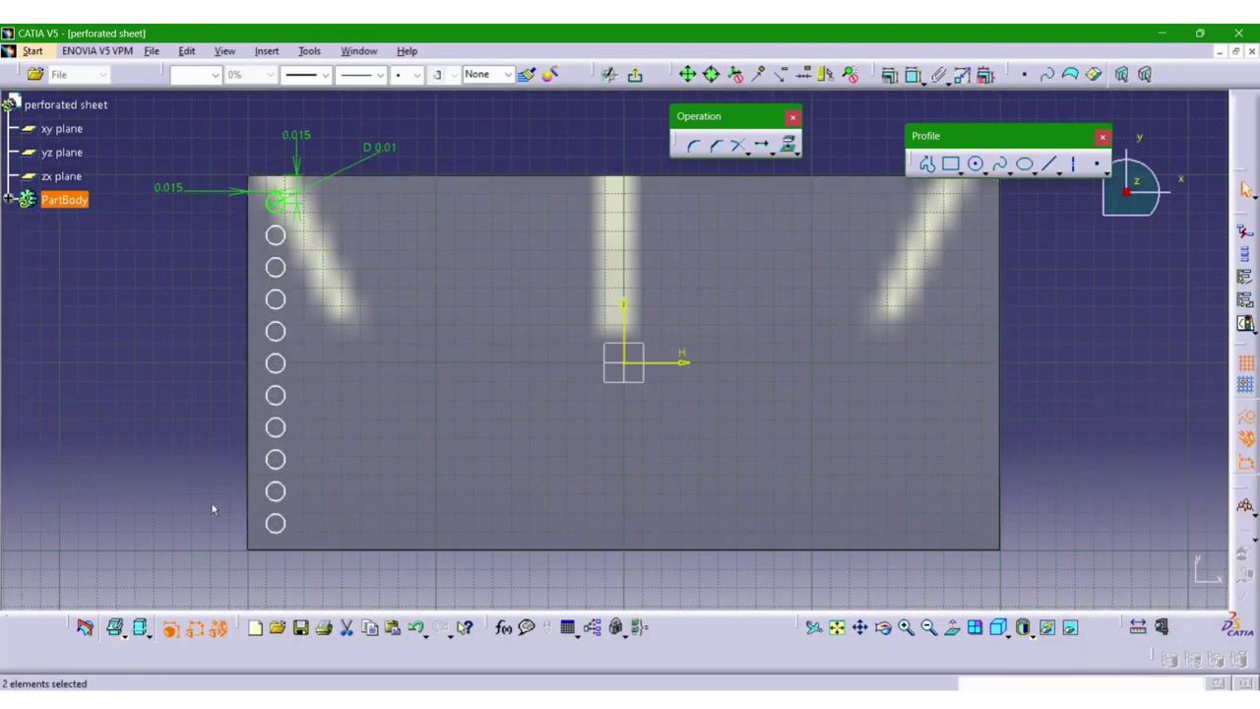
Step: Duplicate the whole column of circles with 10 translated instances about 0.036 m apart horizontally across the plate, and exit the sketch
left_click(116, 355)
left_click_drag(157, 125, 392, 569)
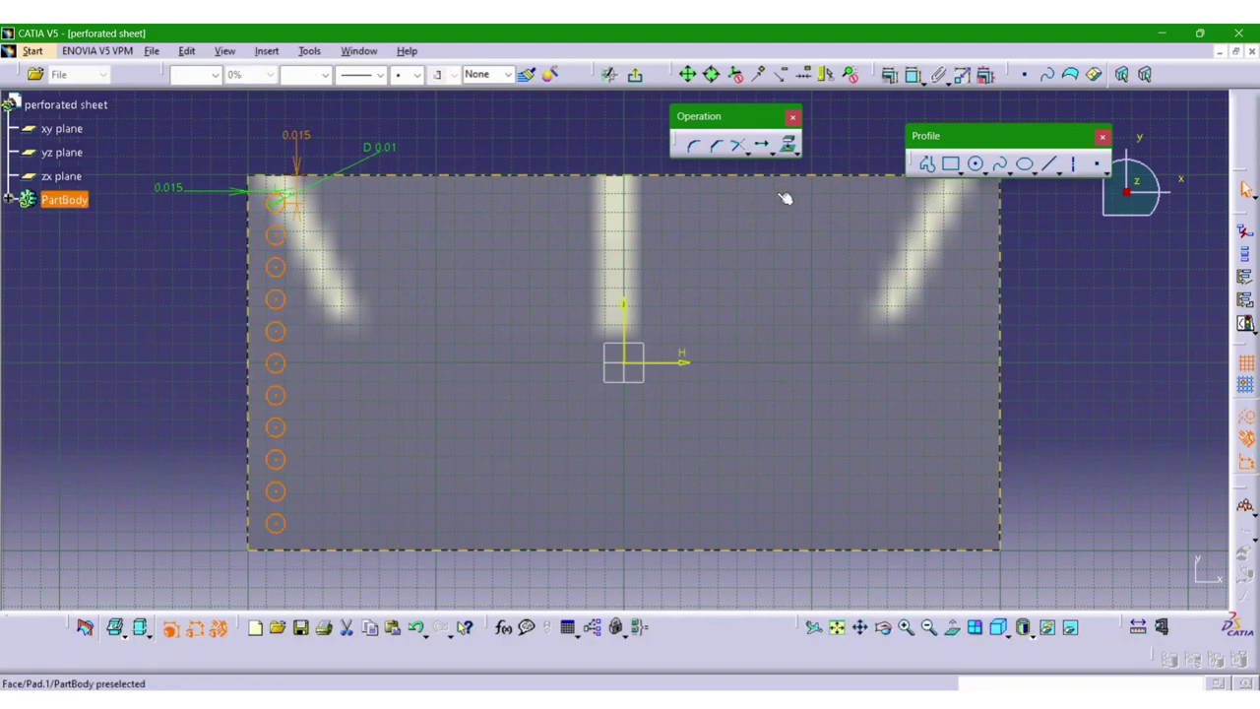
left_click(768, 147)
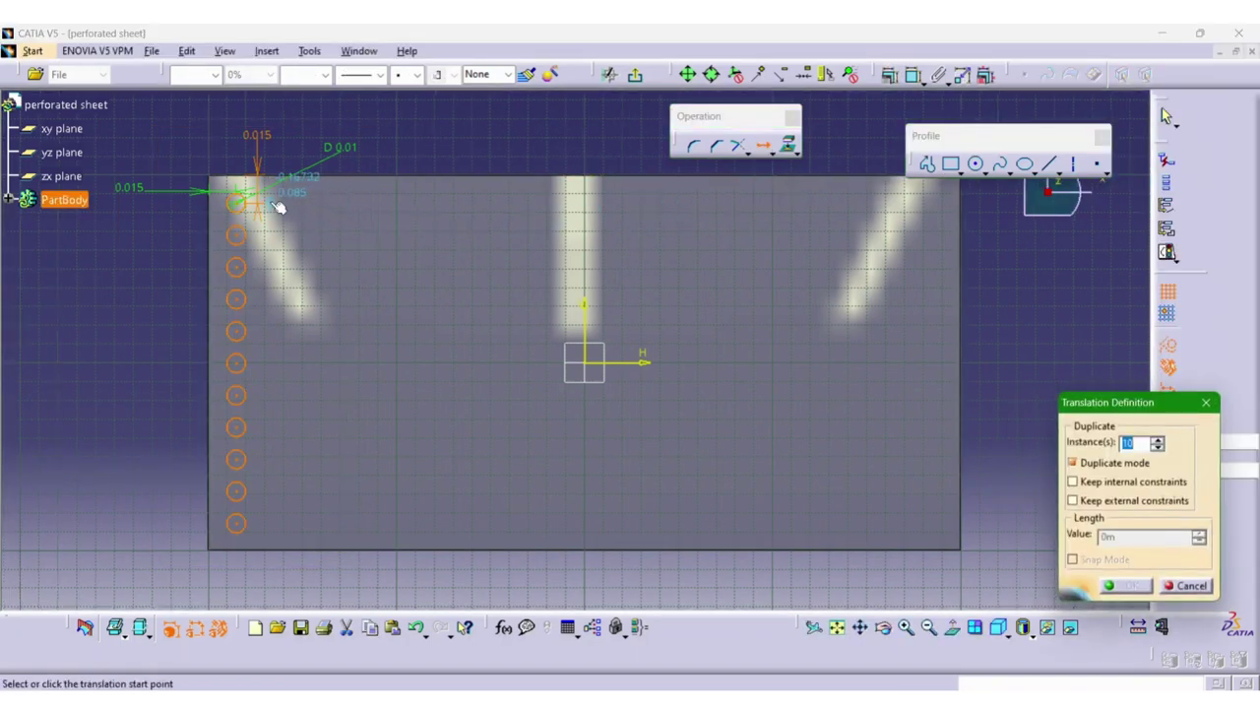
left_click(280, 207)
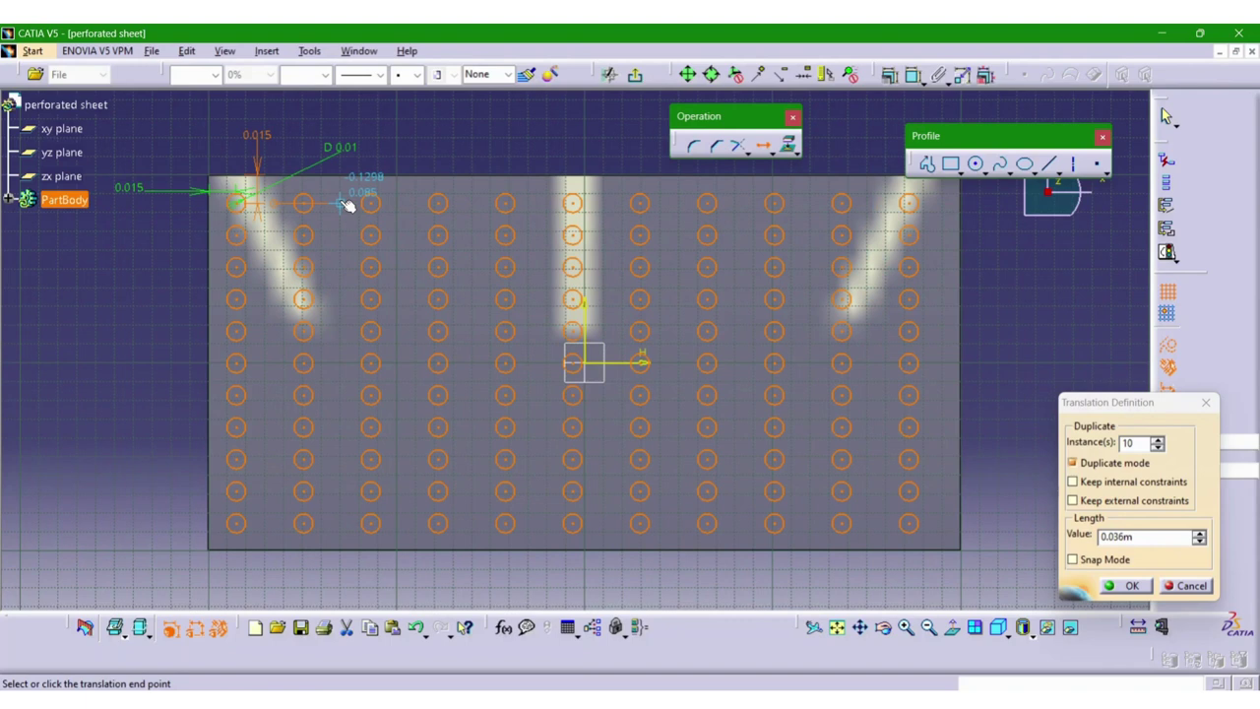
left_click(344, 204)
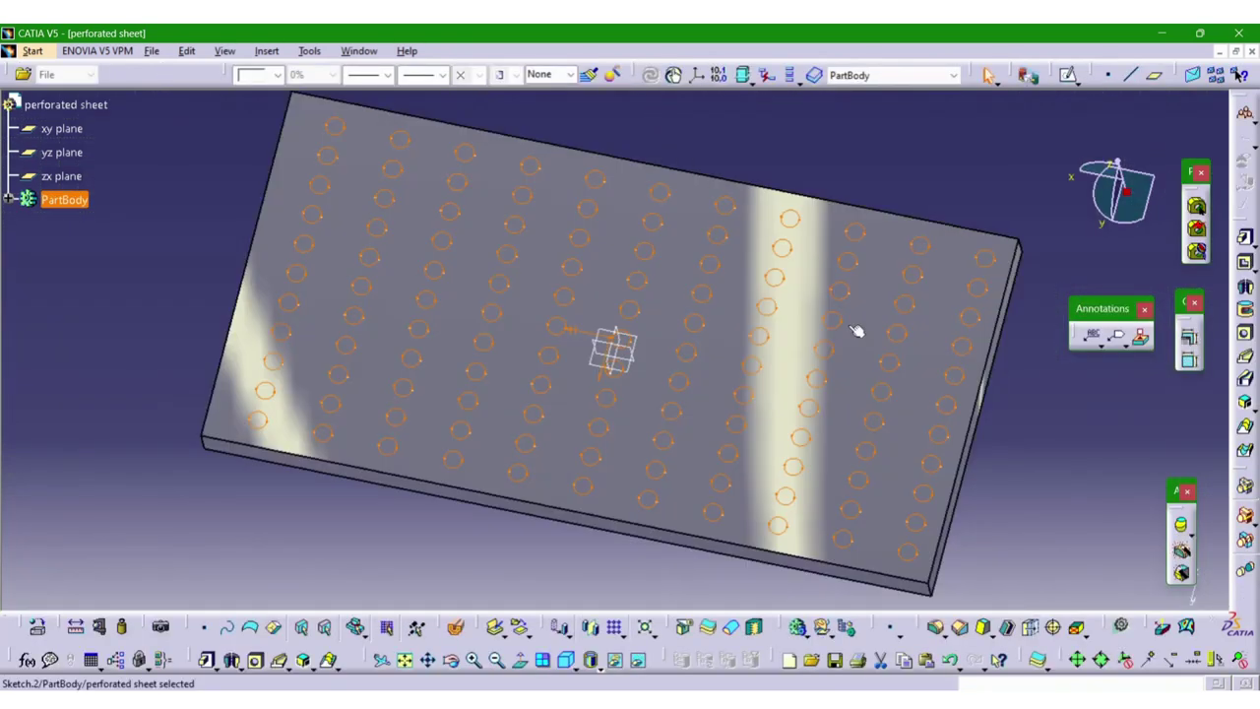
Step: Cut the sketched circle grid through the plate as a 0.02 m deep pocket
middle_click_drag(1036, 365, 1037, 404, "ctrl")
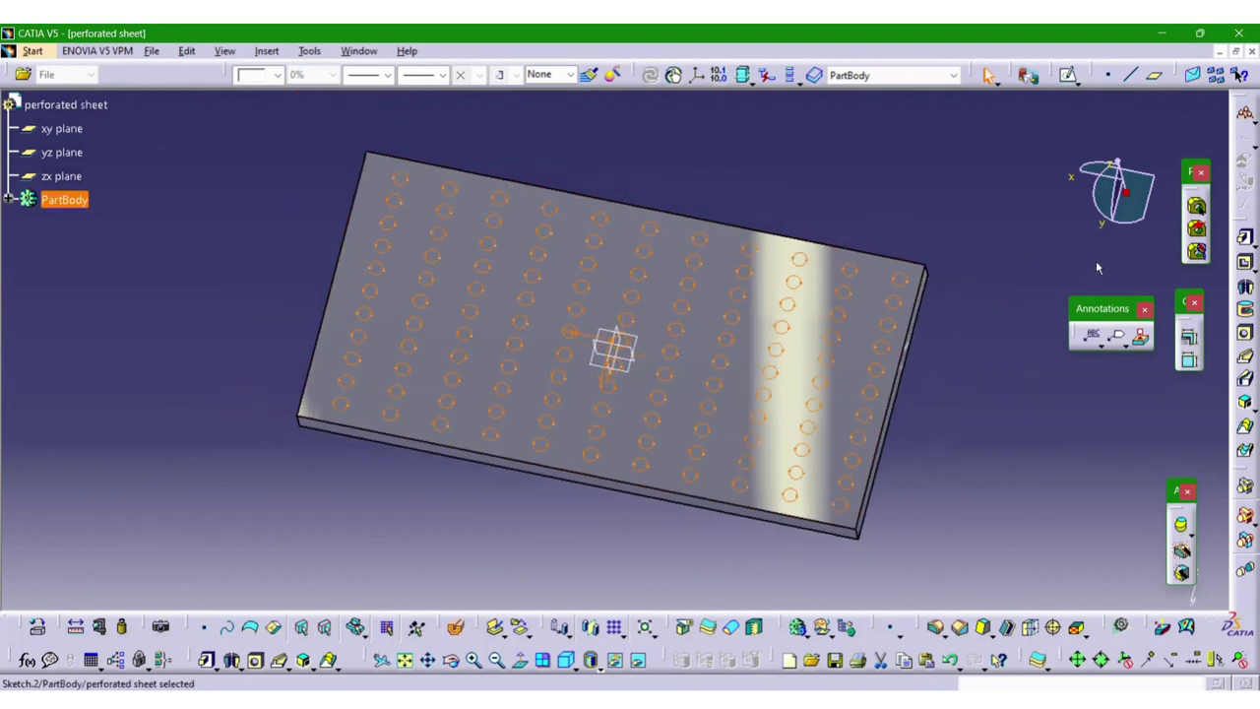
middle_click_drag(906, 416, 807, 424)
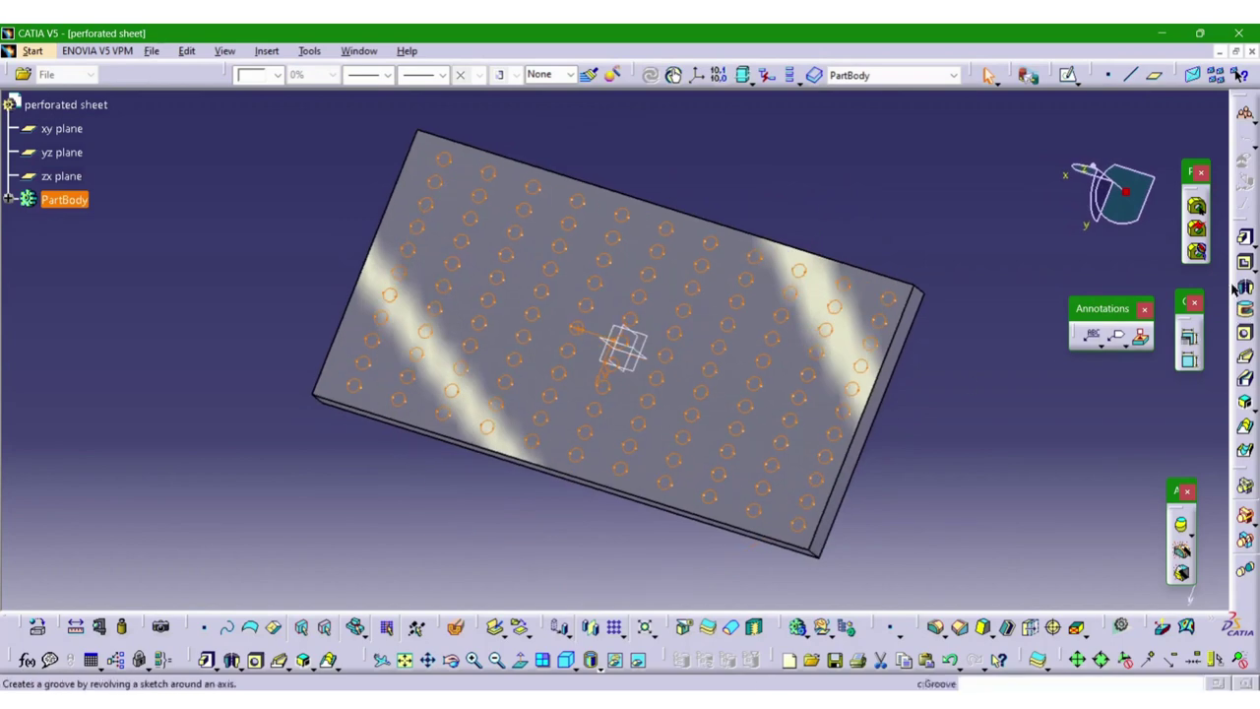
left_click(1108, 308)
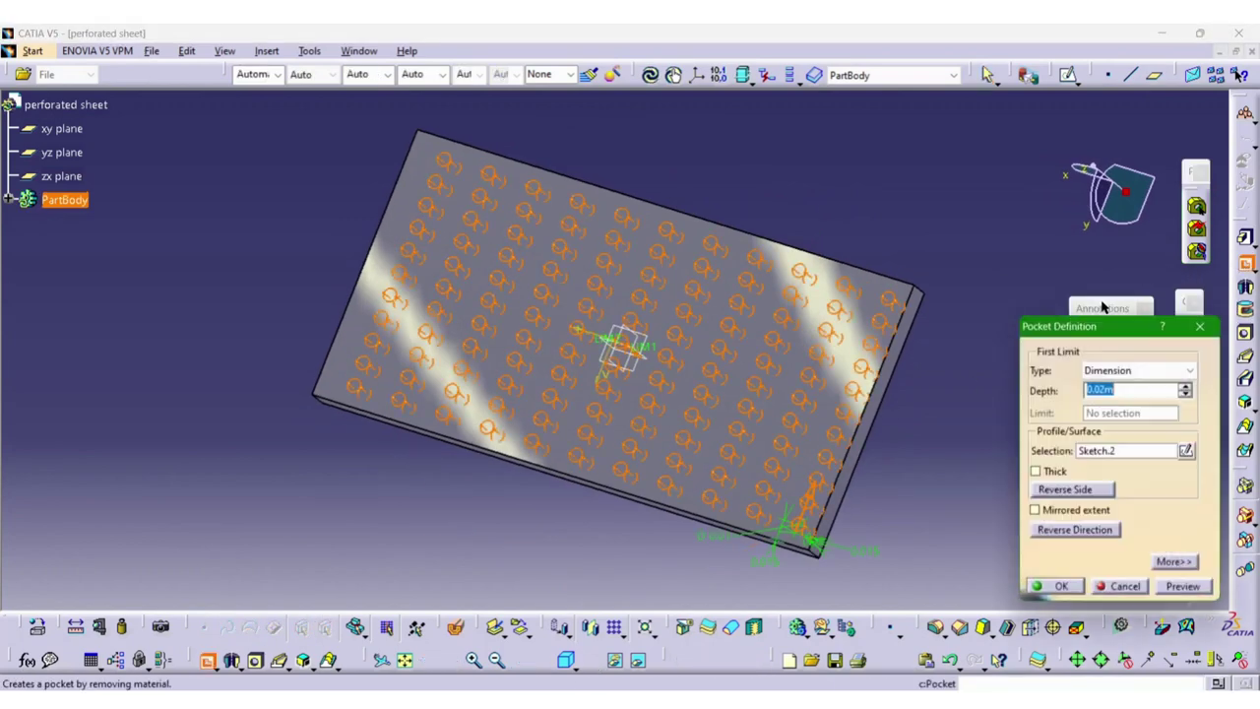
left_click(1199, 330)
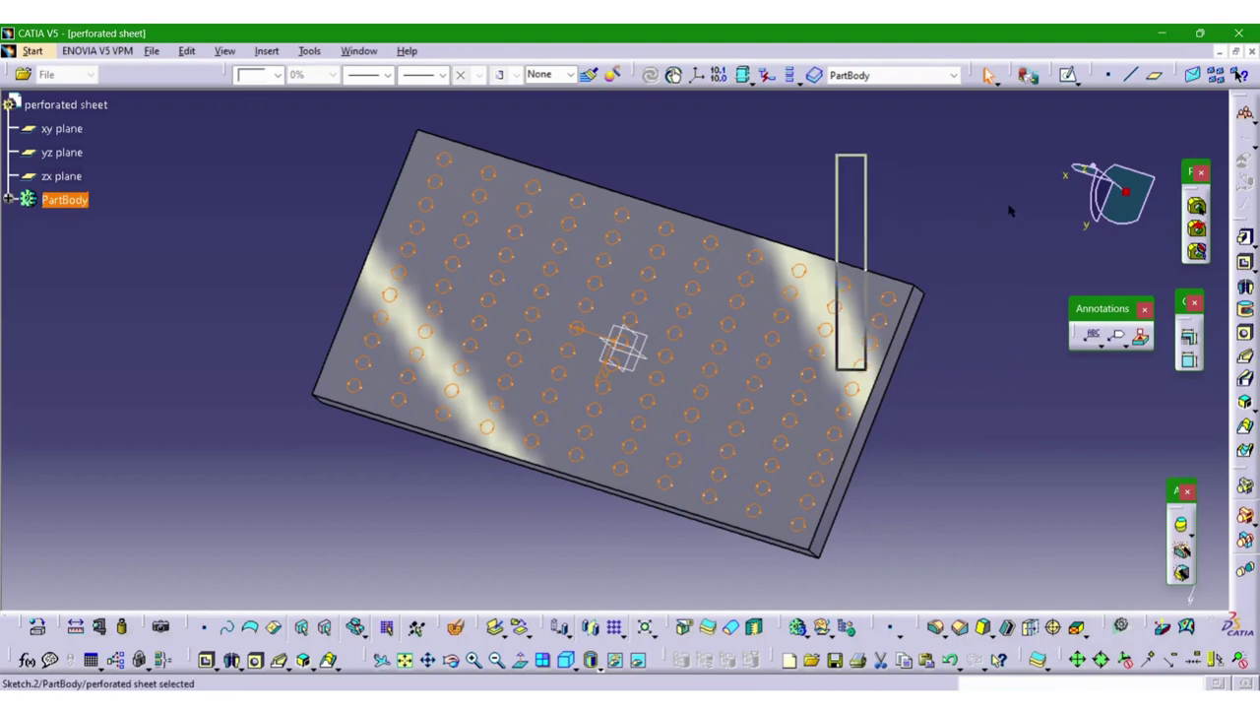
mouse_move(1009, 210)
left_mouse_down()
mouse_move(1030, 186)
mouse_move(967, 167)
left_mouse_up()
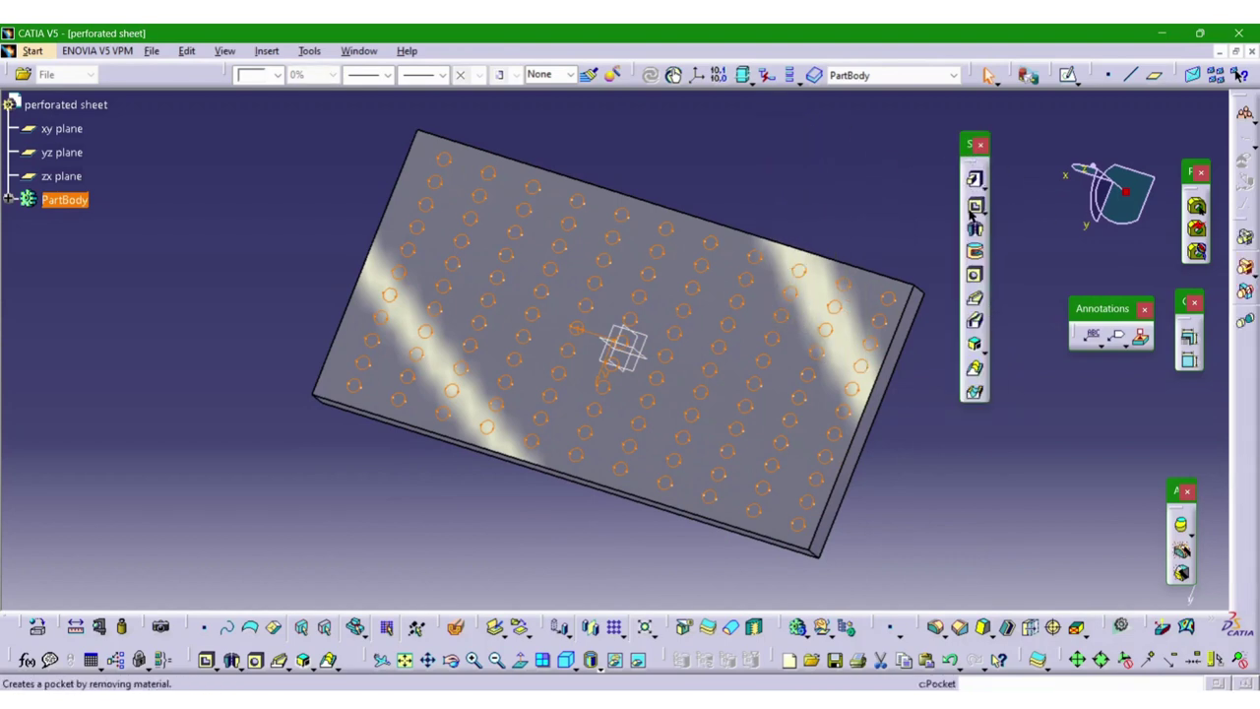
left_click(975, 205)
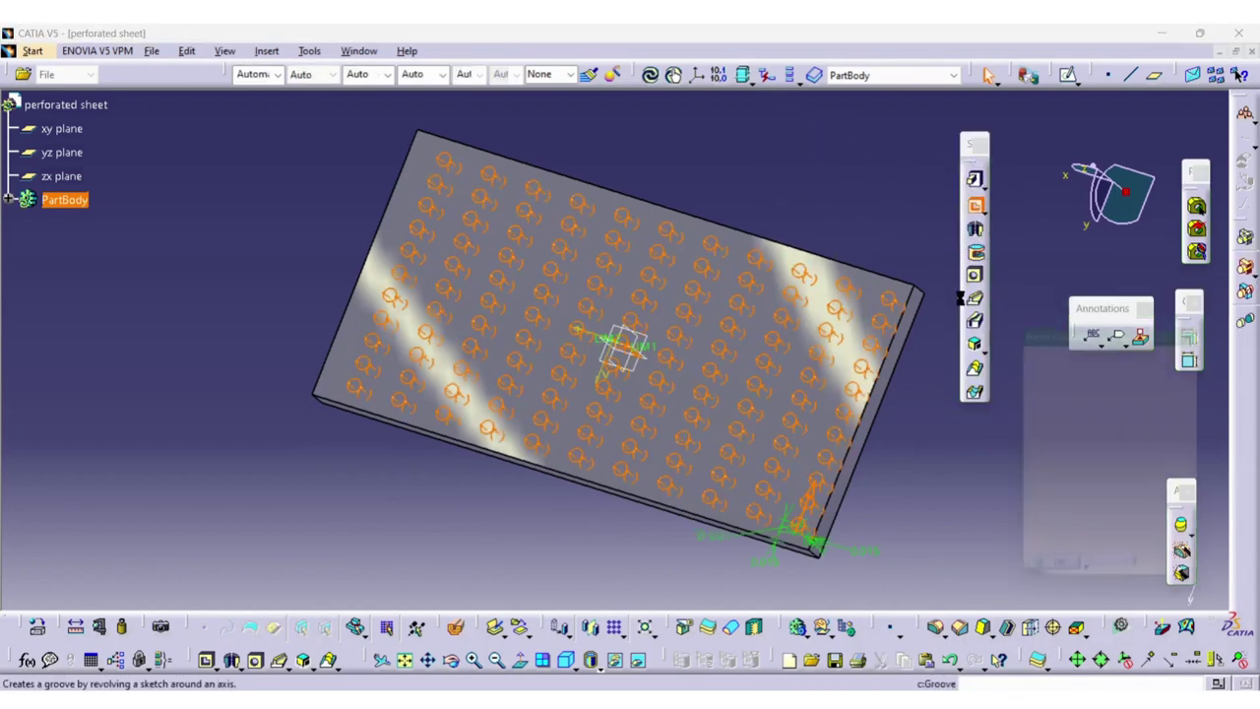
left_click(1052, 588)
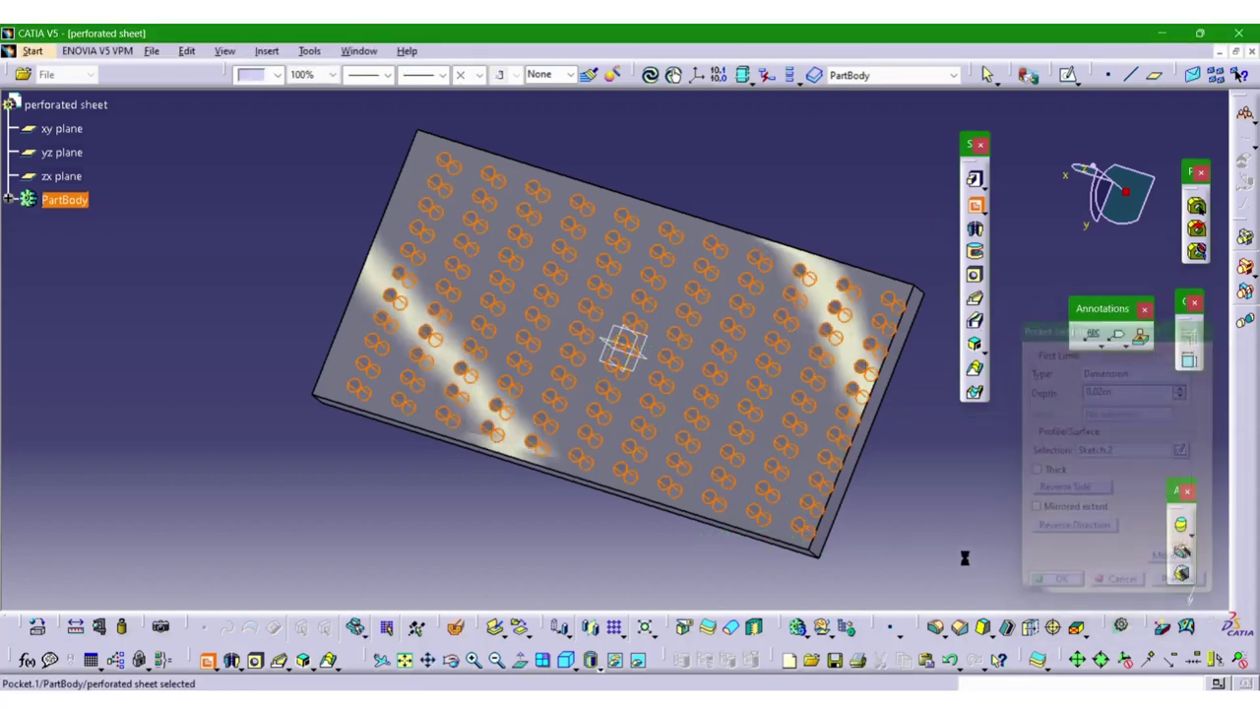
Step: Apply an automatic fillet of 0.003 m radius to the current solid, with no functional faces selected
middle_click_drag(749, 423, 406, 250)
middle_click_drag(463, 369, 817, 452)
middle_click_drag(720, 462, 793, 380)
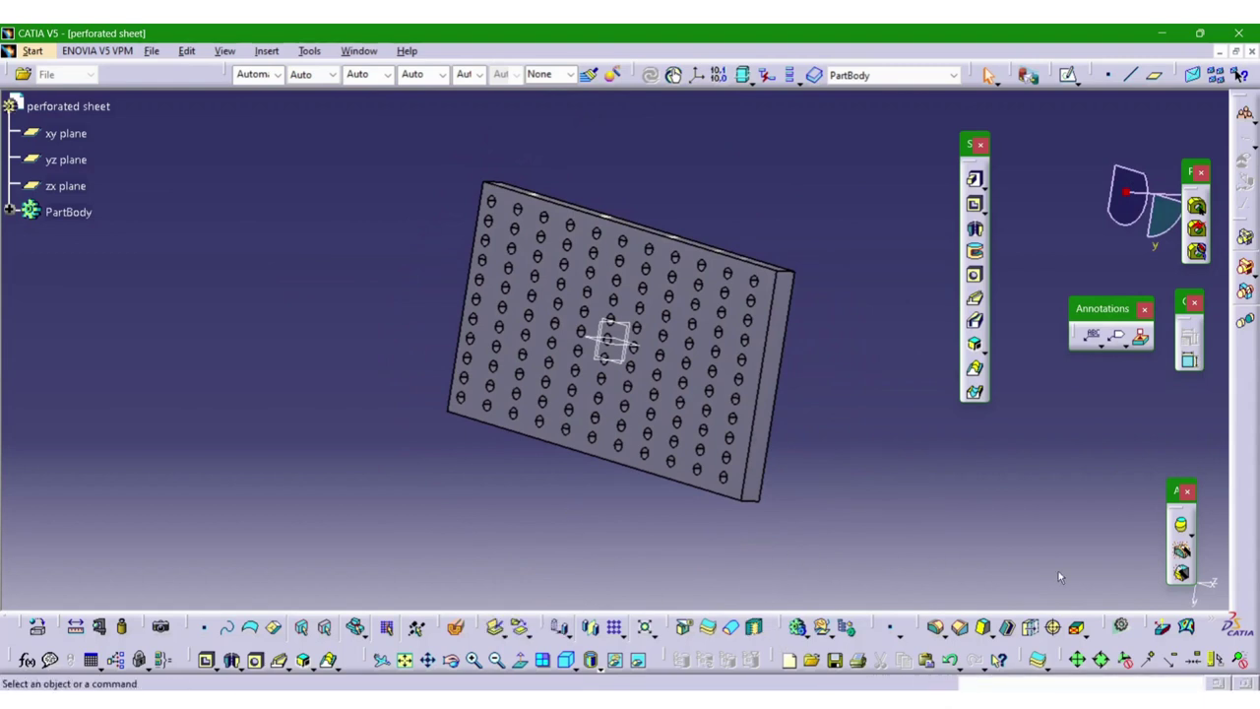
left_click(1184, 553)
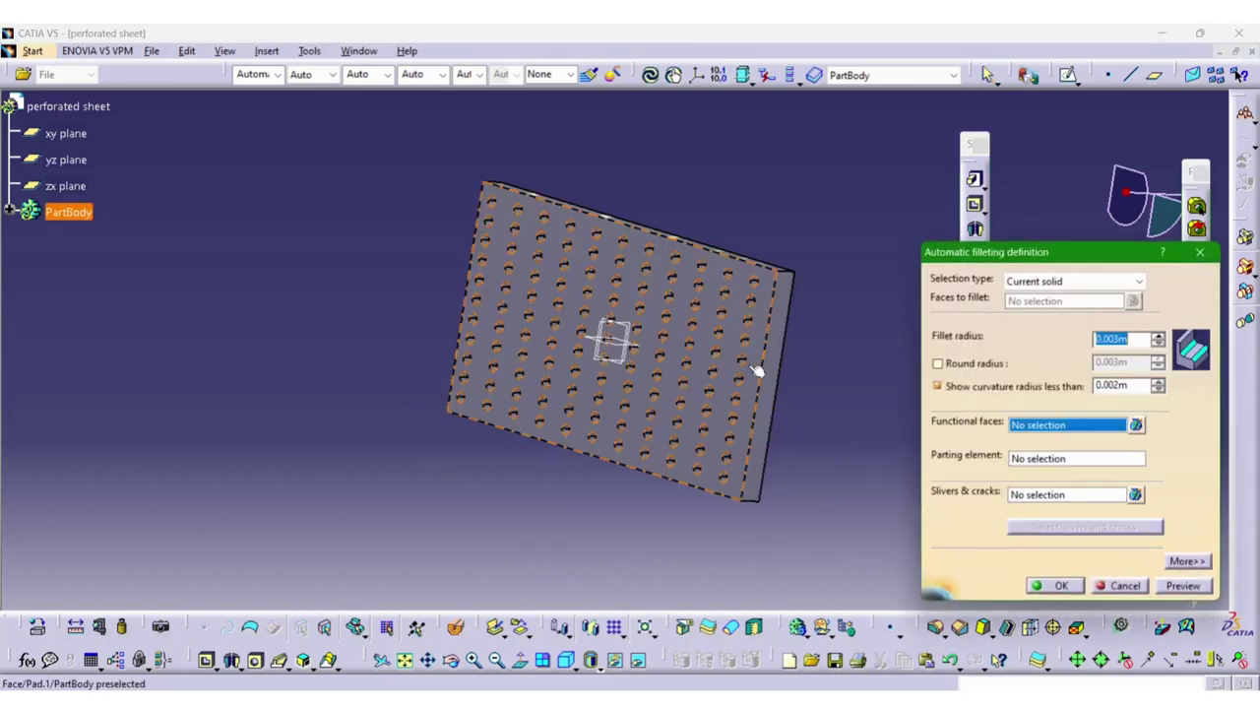
left_click(757, 371)
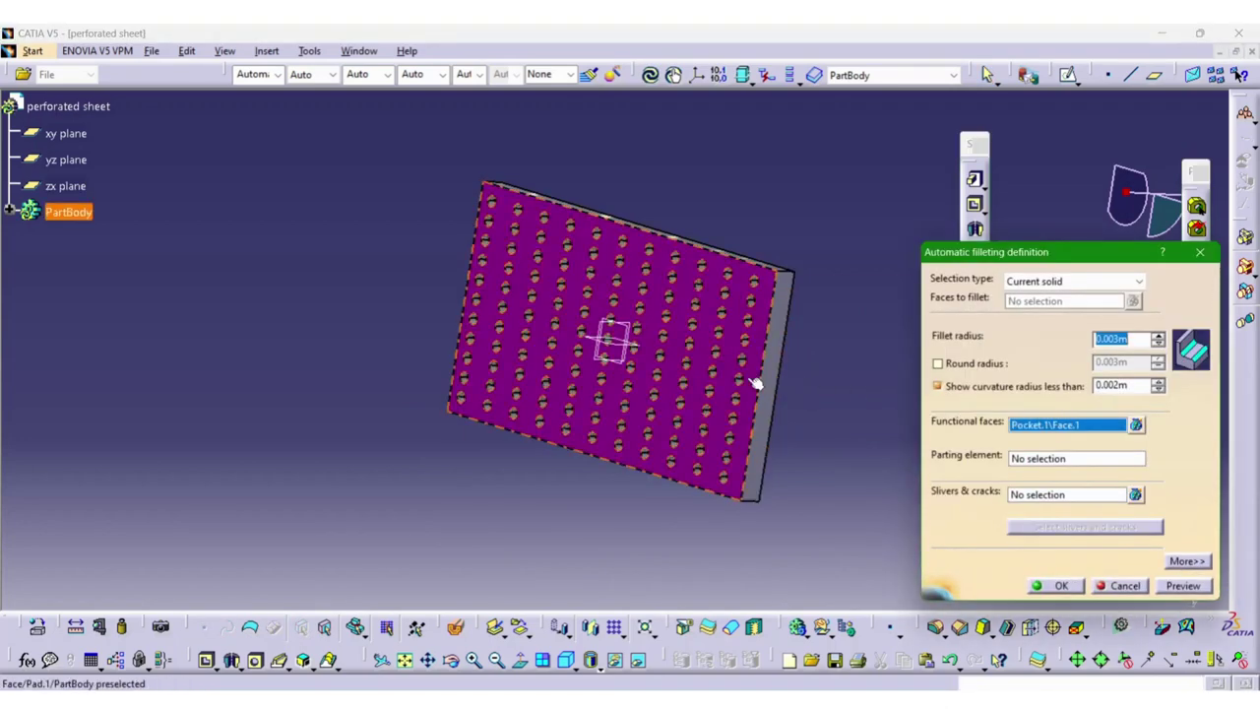
left_click(804, 425)
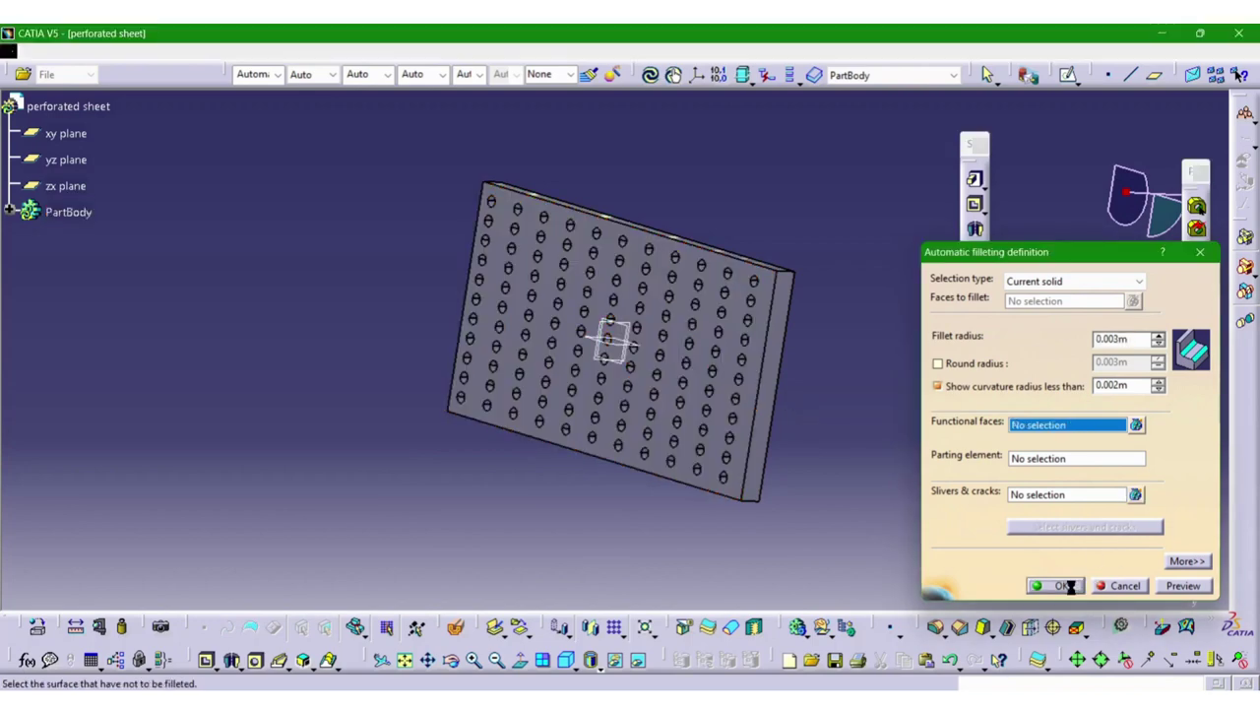
left_click(1046, 585)
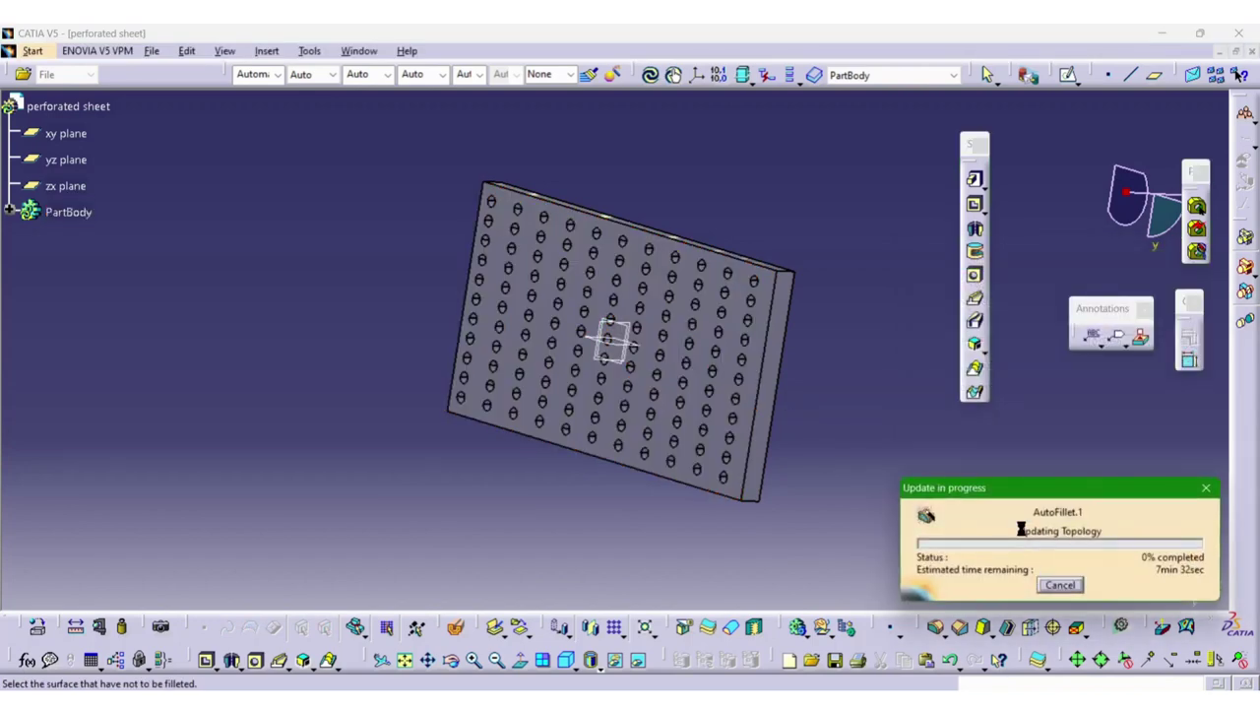